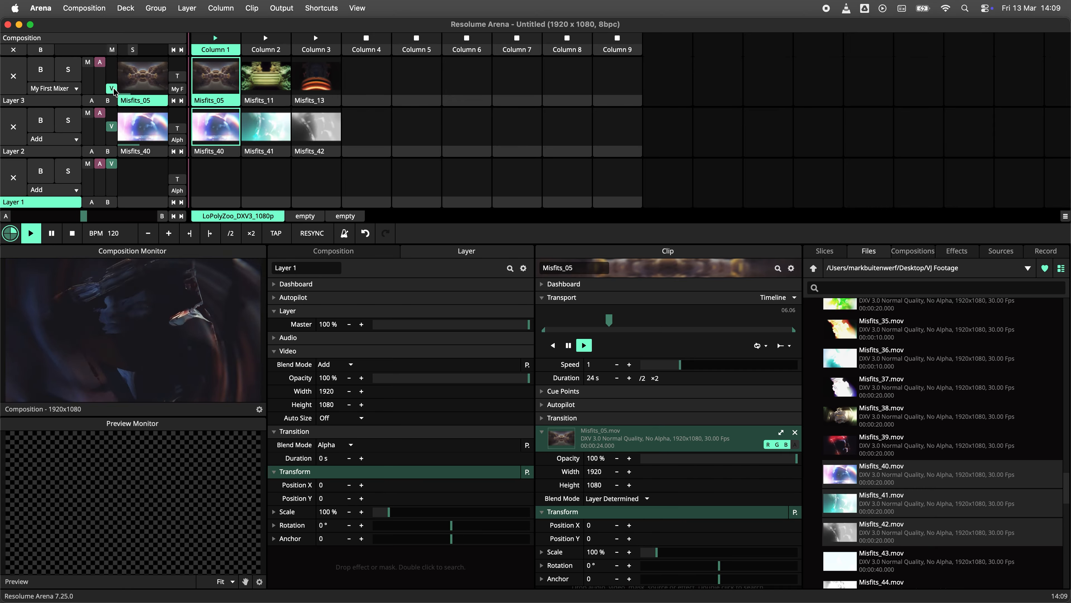
- Examine Layer 3's blend mode and transition mixer options, which list the existing Wire mixer
left_click_drag(114, 79, 116, 64)
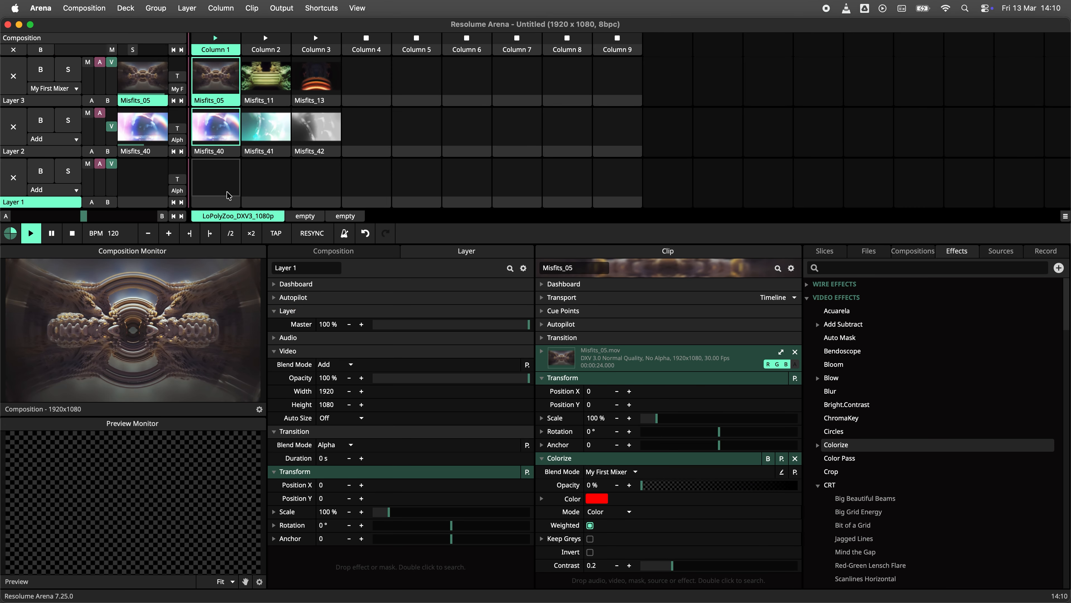
left_click(76, 89)
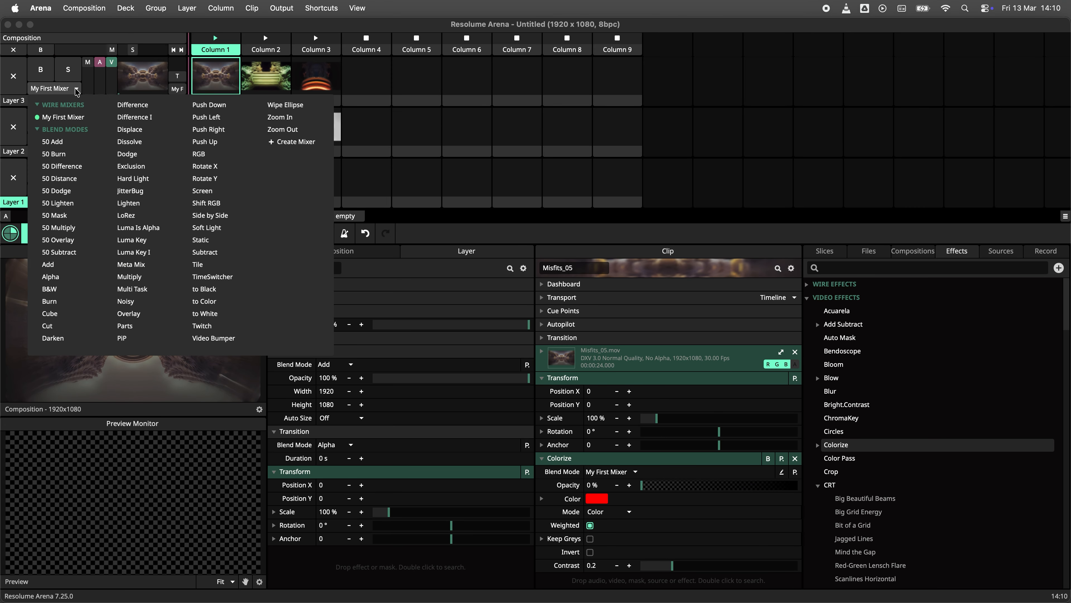
left_click(76, 89)
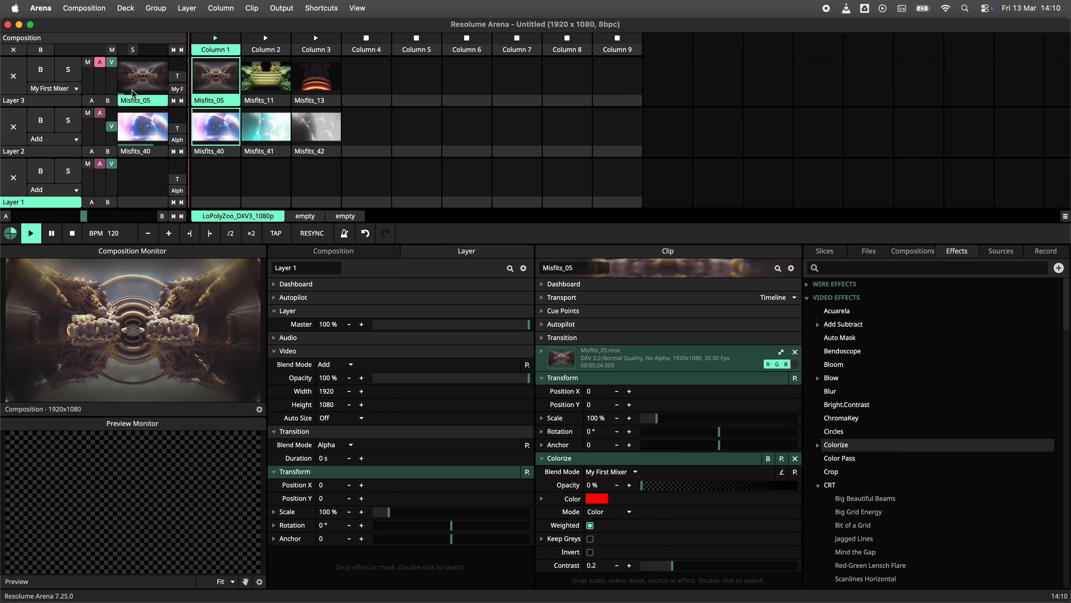
left_click(177, 89)
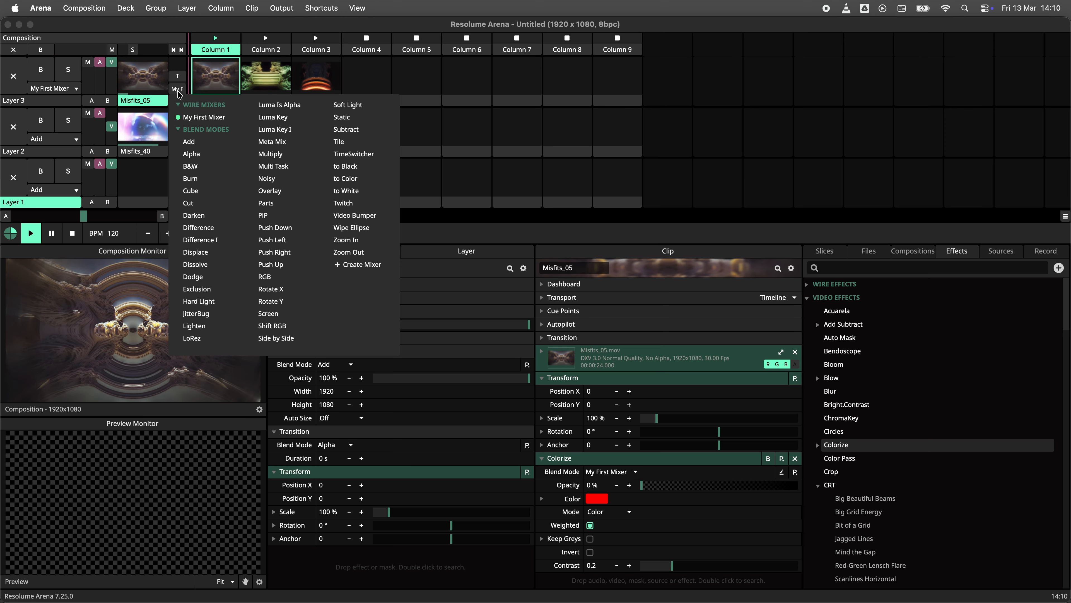
left_click(178, 91)
left_click(178, 91)
left_click(178, 91)
- Trigger the Misfits_11 and Misfits_05 clips in Layer 3 to preview the transition
left_click(261, 76)
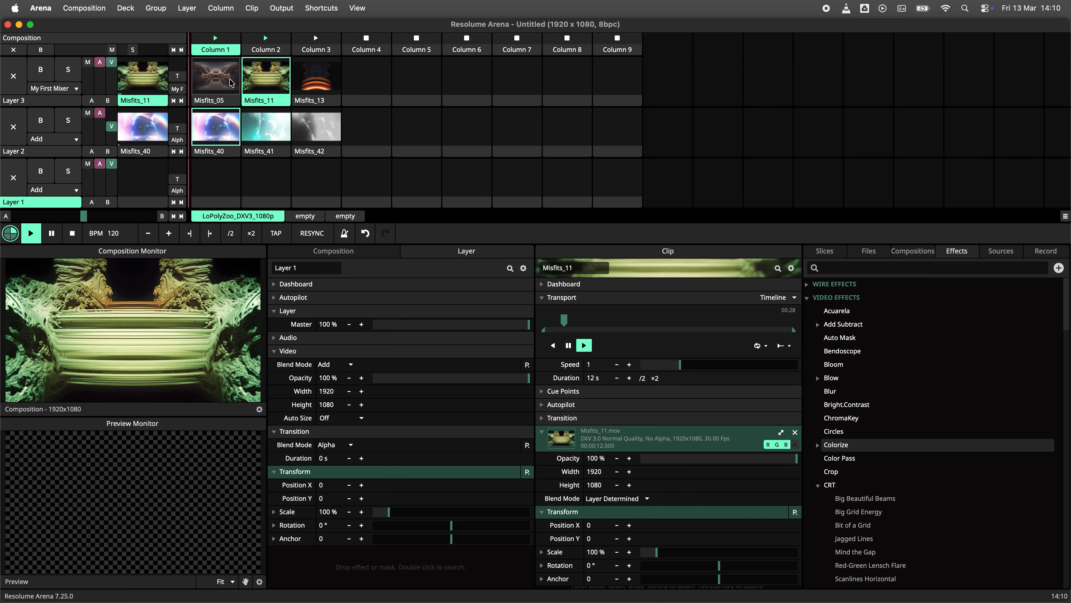
mouse_move(111, 63)
left_mouse_down()
mouse_move(113, 84)
mouse_move(112, 62)
left_mouse_up()
left_click(216, 76)
left_click_drag(644, 485, 770, 493)
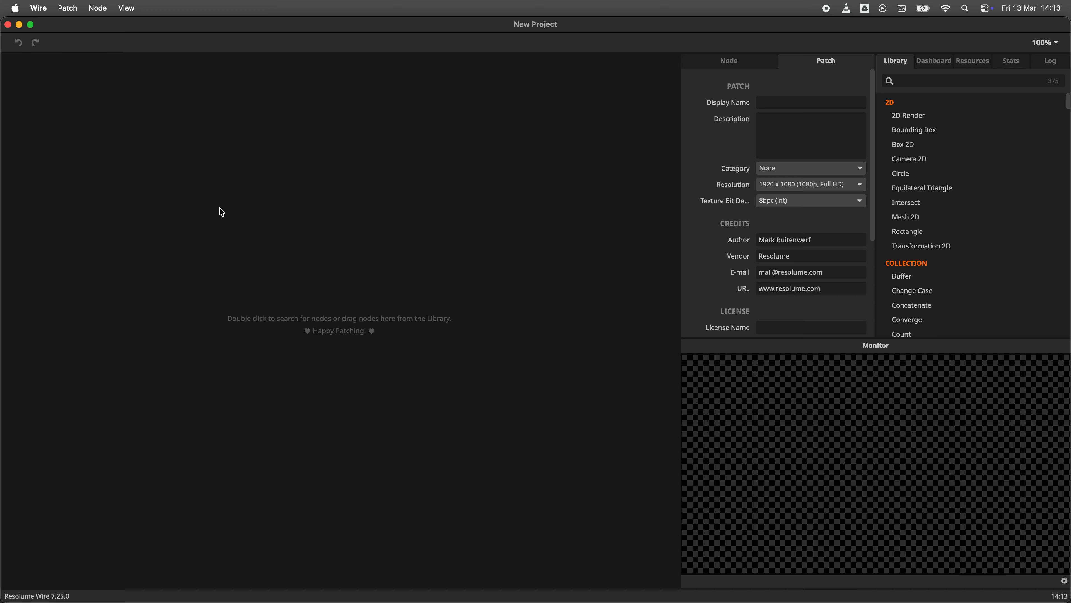
- In Wire, add a Texture In node to the new patch and duplicate it
double_click(220, 211)
type("tex")
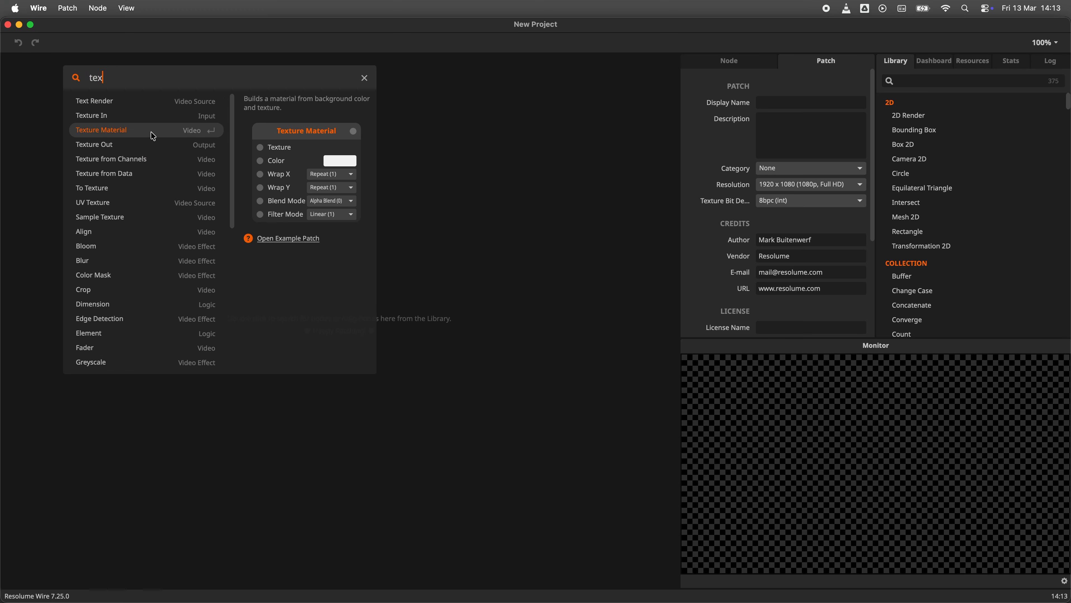
left_click(144, 121)
key("super+d")
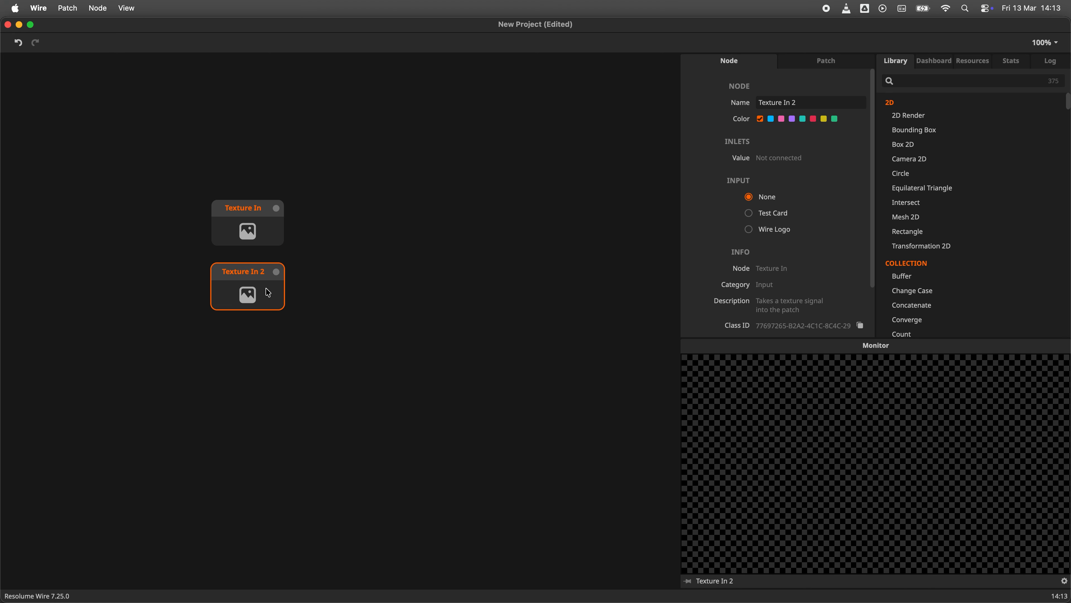
- Add a Texture Out node and place it to the right of the input nodes
left_click(331, 276)
double_click(381, 258)
type("tex")
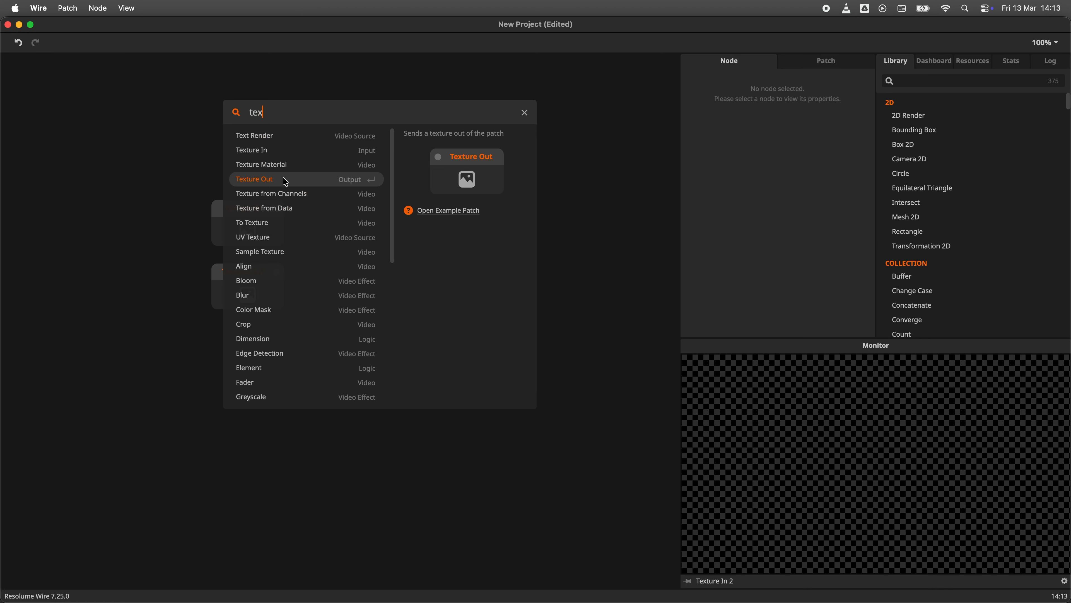
left_click(284, 176)
left_click_drag(429, 275, 484, 231)
- Rename the first Texture In node to Dry
left_click(241, 232)
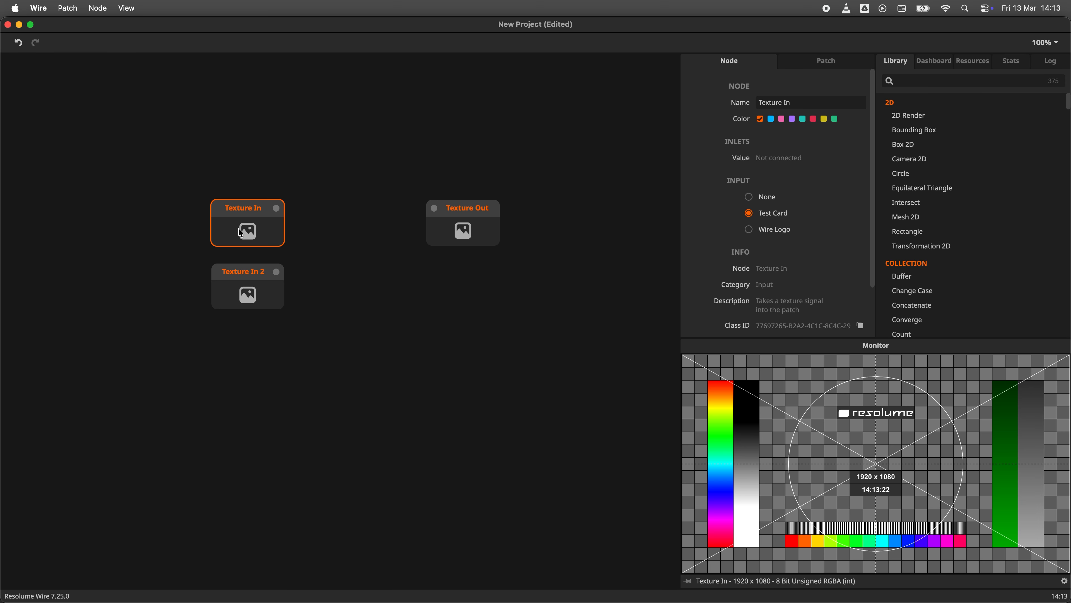
double_click(241, 209)
type("Dry")
key("Return")
- Rename the second Texture In node to Wet
left_click(252, 278)
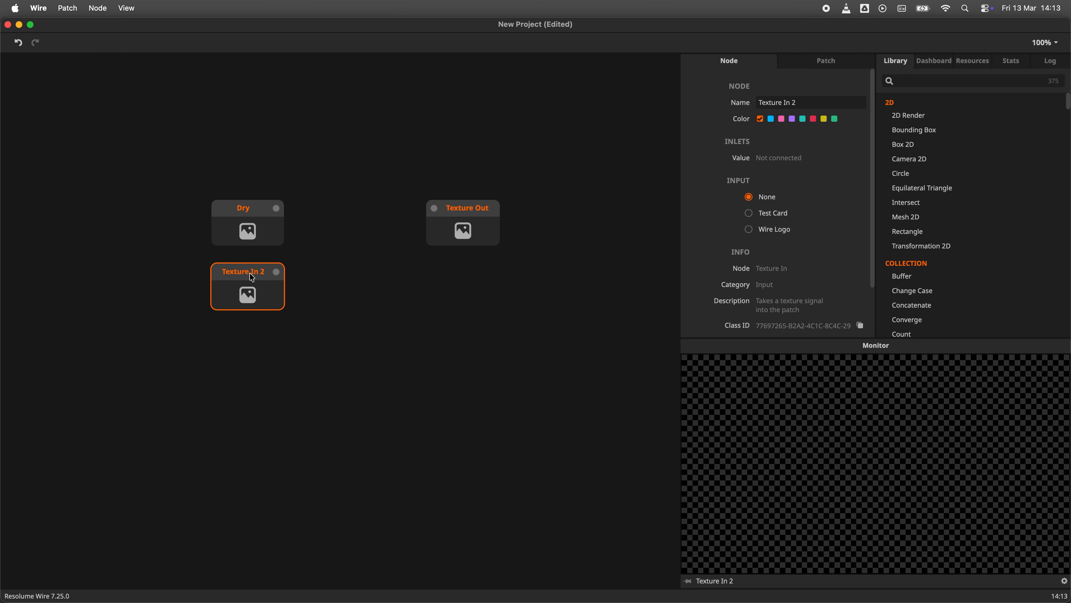
double_click(251, 273)
type("Wet")
key("Return")
- Set the Wet node's preview input to Wire Logo
left_click(325, 303)
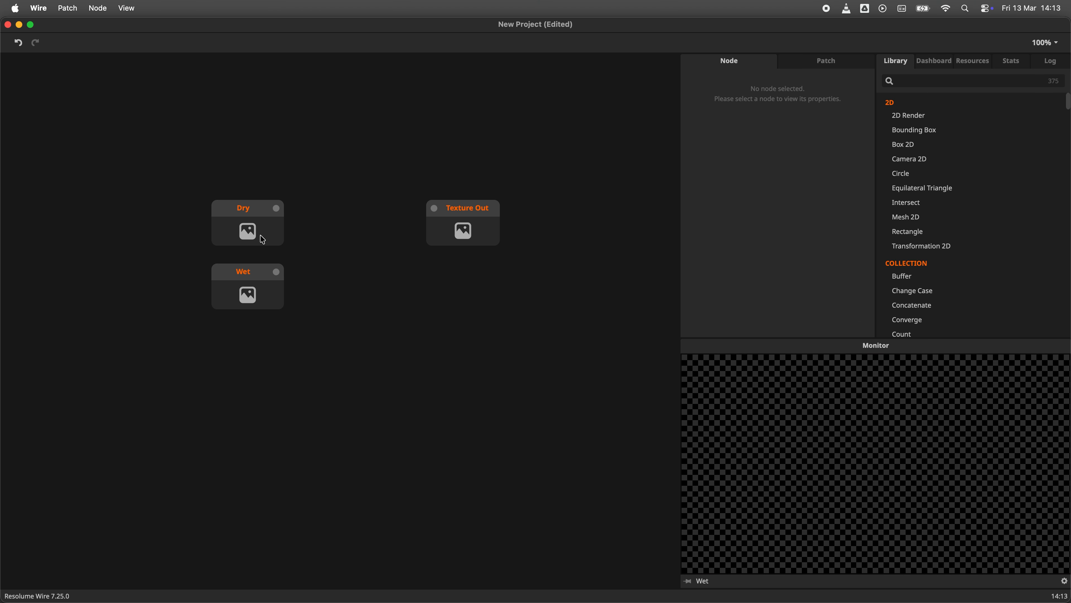
left_click(442, 236)
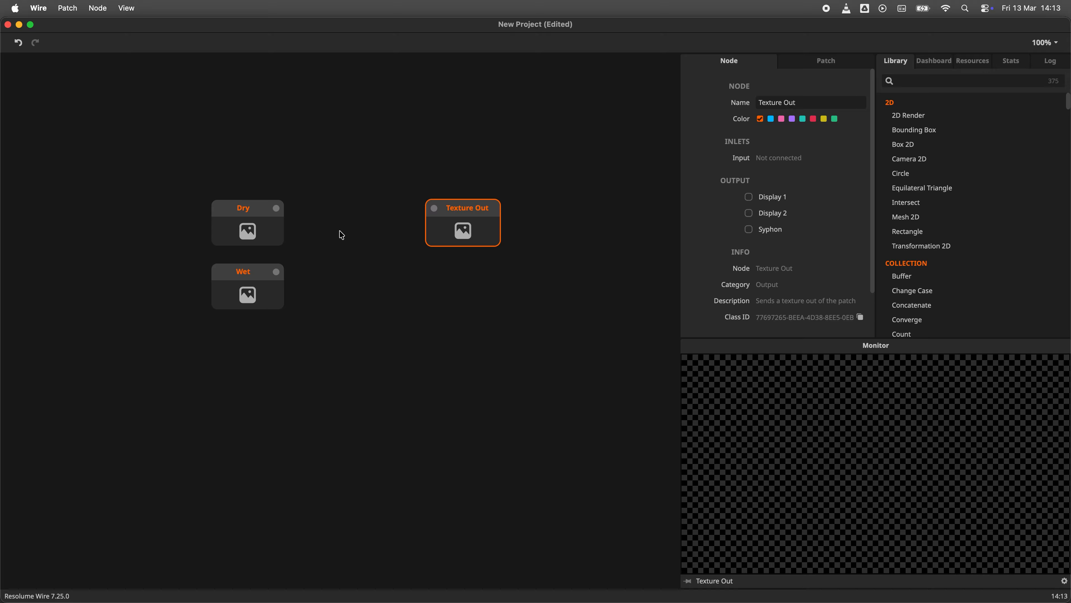
left_click(276, 235)
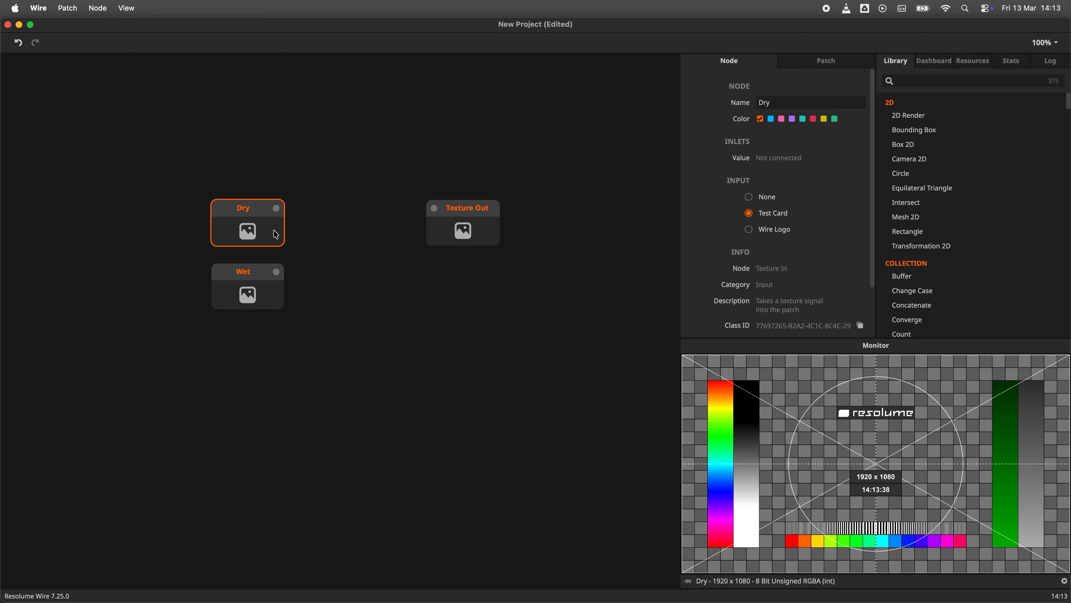
left_click(261, 294)
left_click(754, 233)
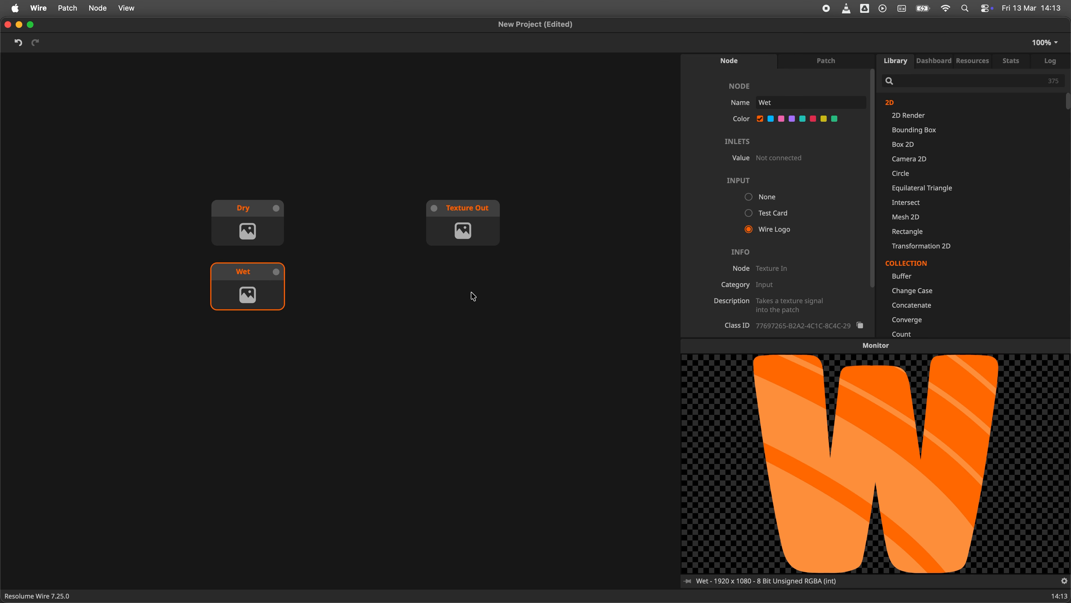
left_click(439, 309)
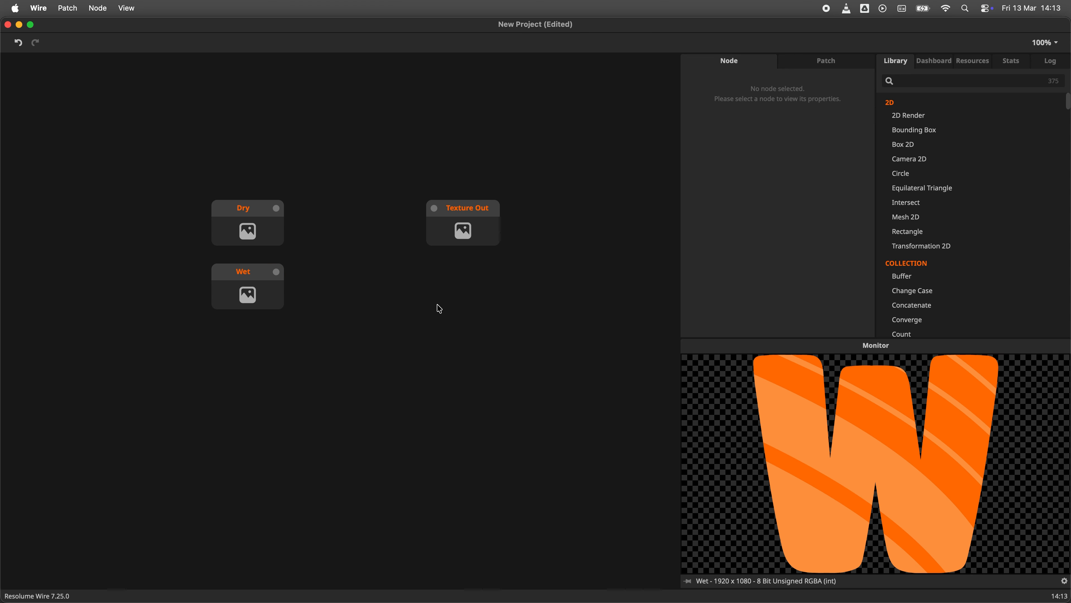
- Add a Video Mixer node to the patch
double_click(398, 303)
type("vid")
key("Down")
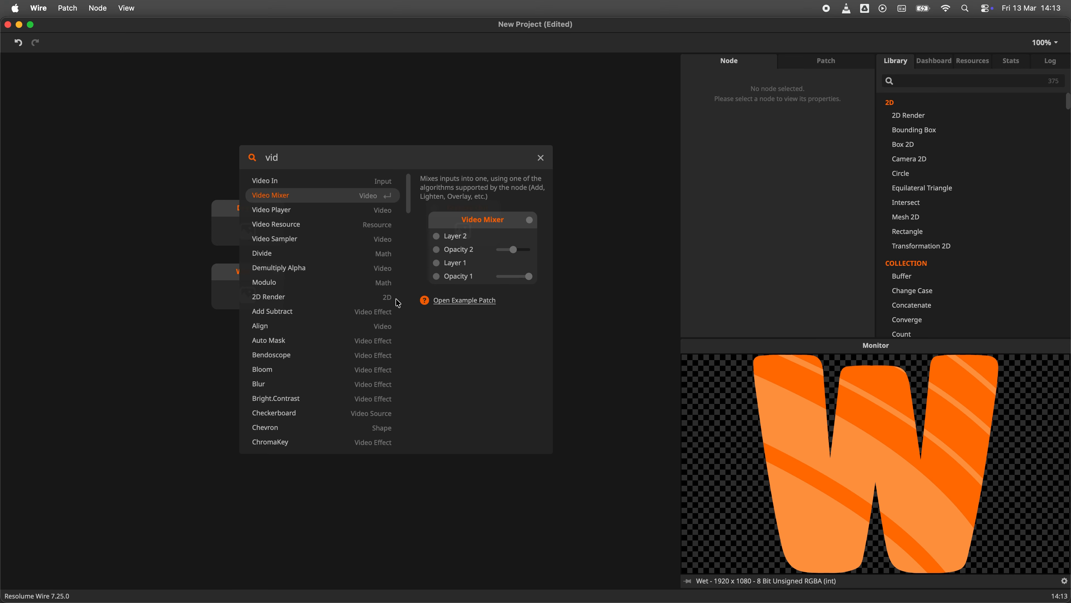
key("Return")
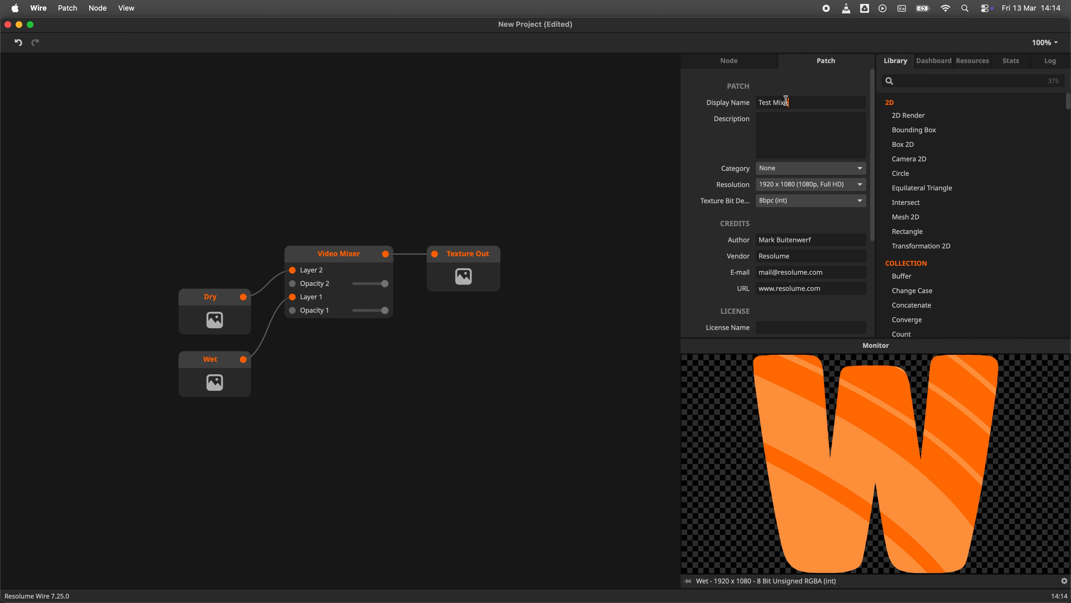
- Set the patch category to Mixer
left_click(792, 175)
left_click(797, 235)
- Save the patch under the name Test Mixer
left_click(68, 8)
left_click(68, 139)
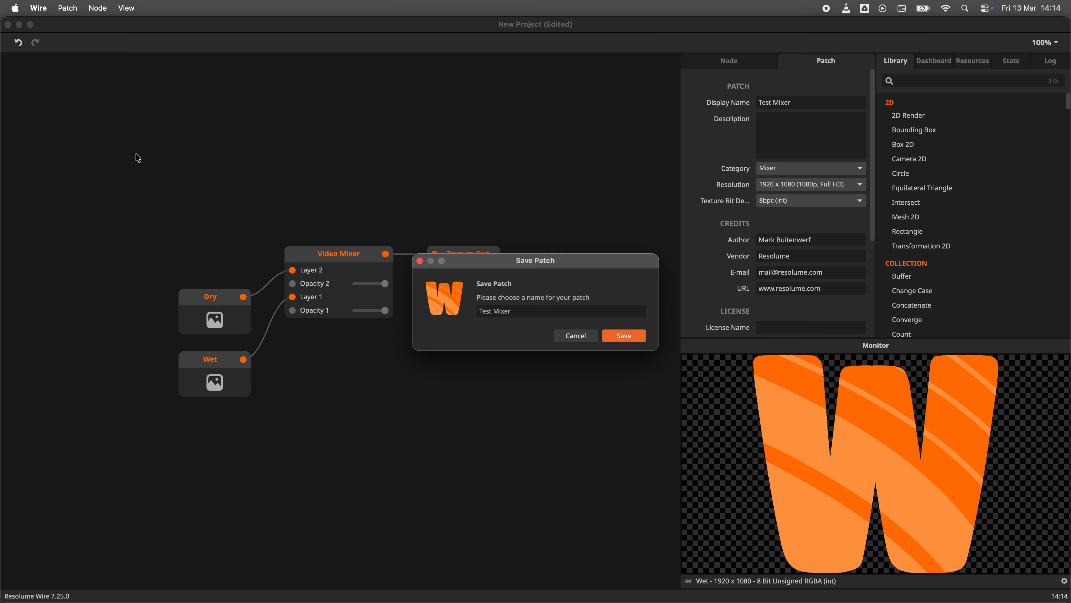
left_click(638, 340)
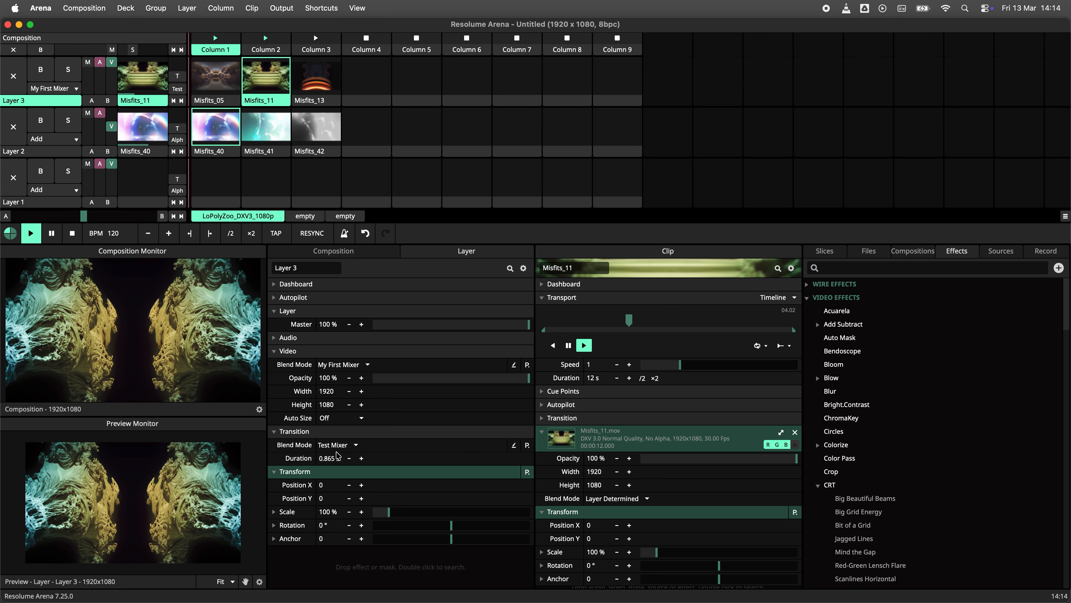
- In Arena, set Layer 3's transition duration to 2 s
double_click(333, 458)
type("2")
key("Return")
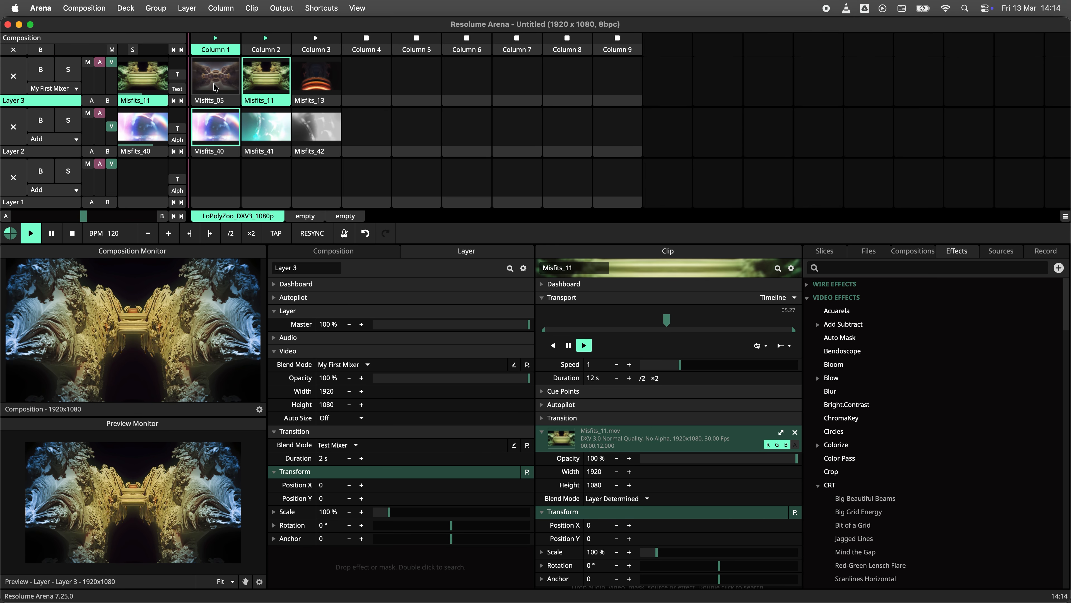
- Trigger clips across the columns of Layer 3 to test the Test Mixer transition
left_click(215, 87)
left_click(270, 89)
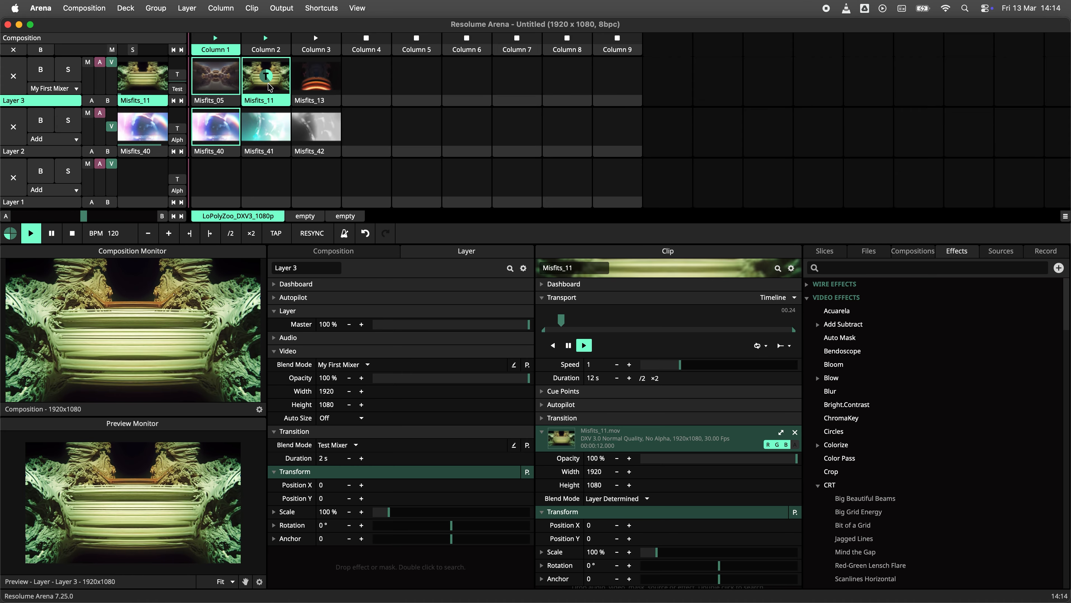
left_click(311, 83)
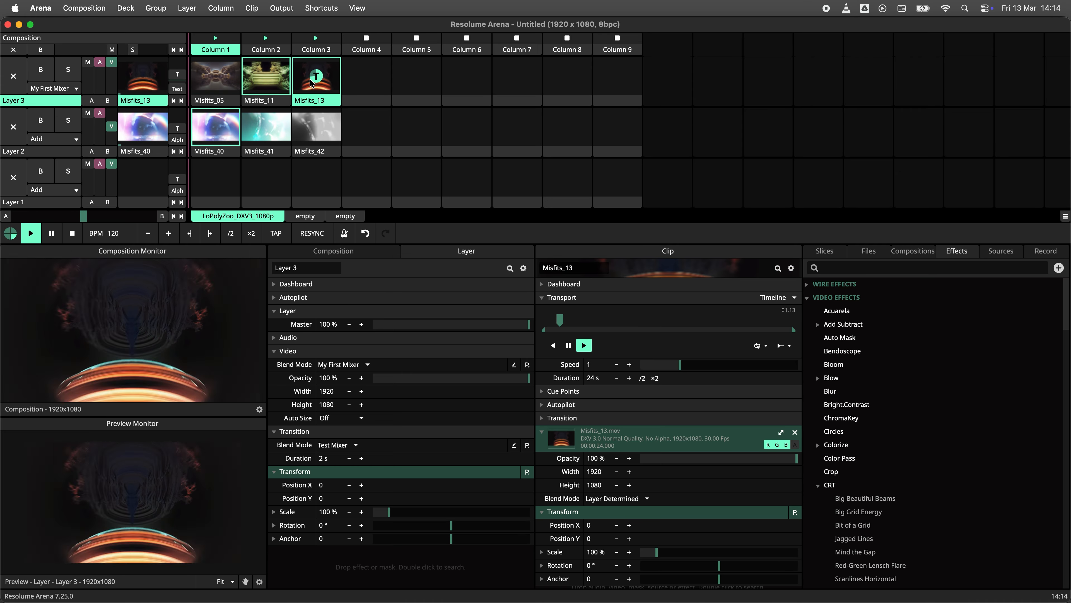
left_click(276, 80)
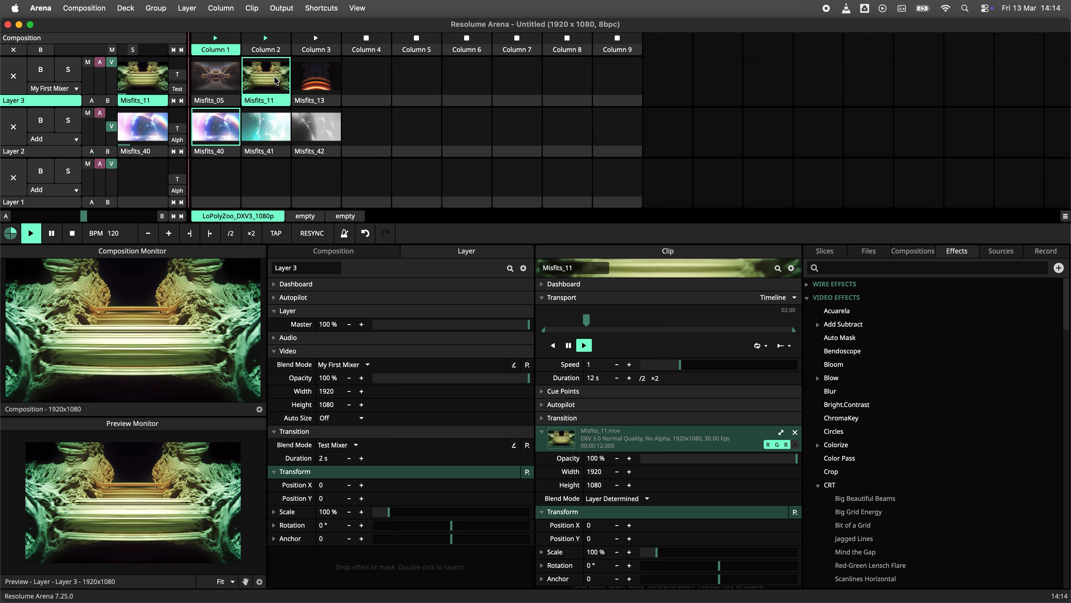
left_click(228, 79)
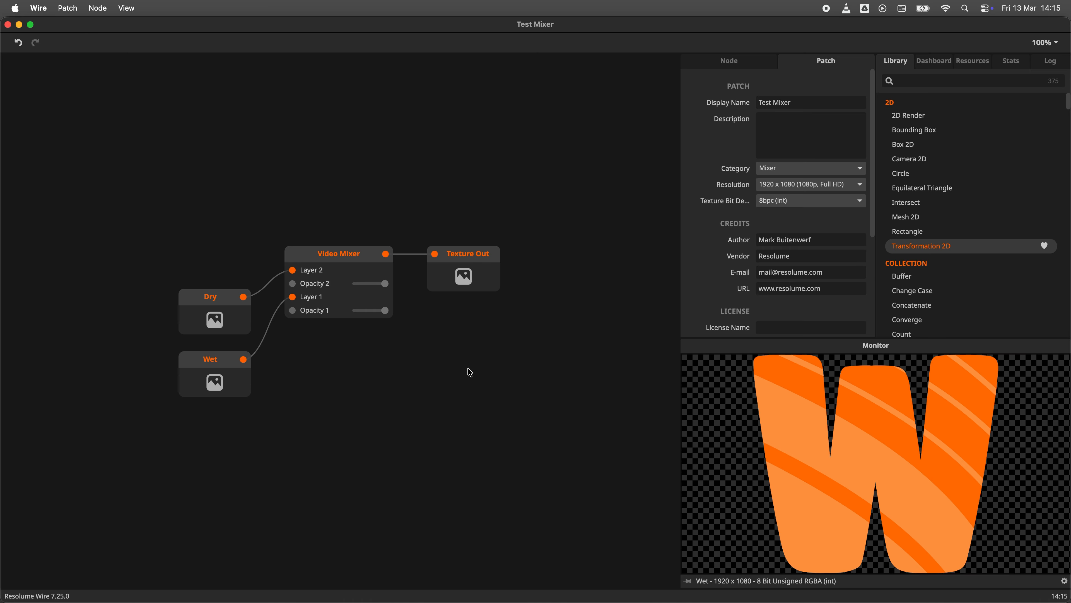
- In Wire, expose the Video Mixer's Opacity 2 as an input node and move the Dry node above it
left_click(933, 62)
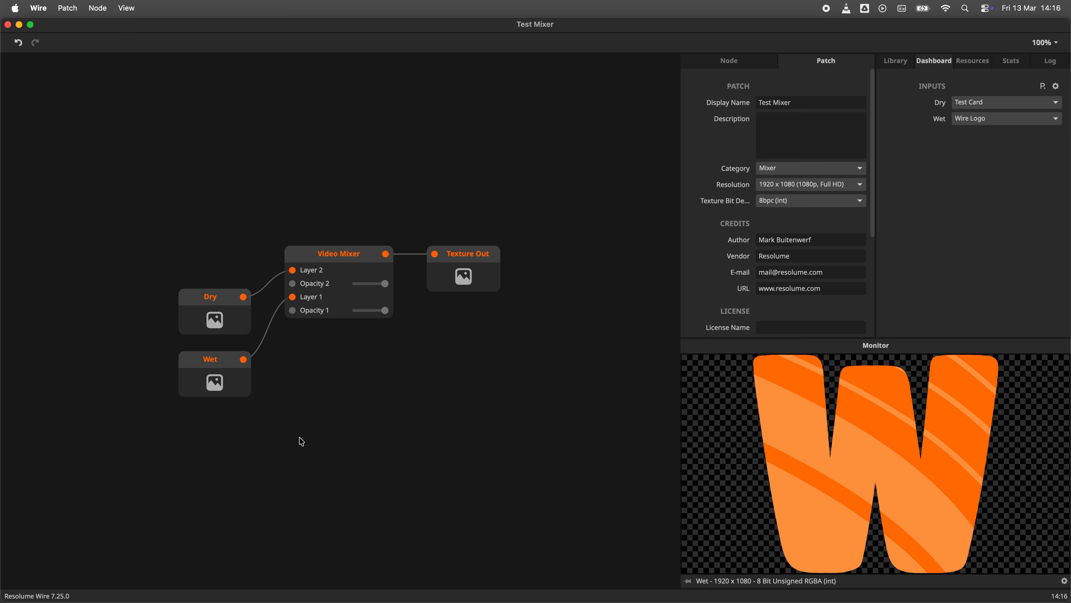
right_click(290, 281)
left_click(302, 307)
left_click_drag(200, 309, 201, 205)
- Rename the new opacity input node to Blend
double_click(214, 254)
type("Blend")
key("Return")
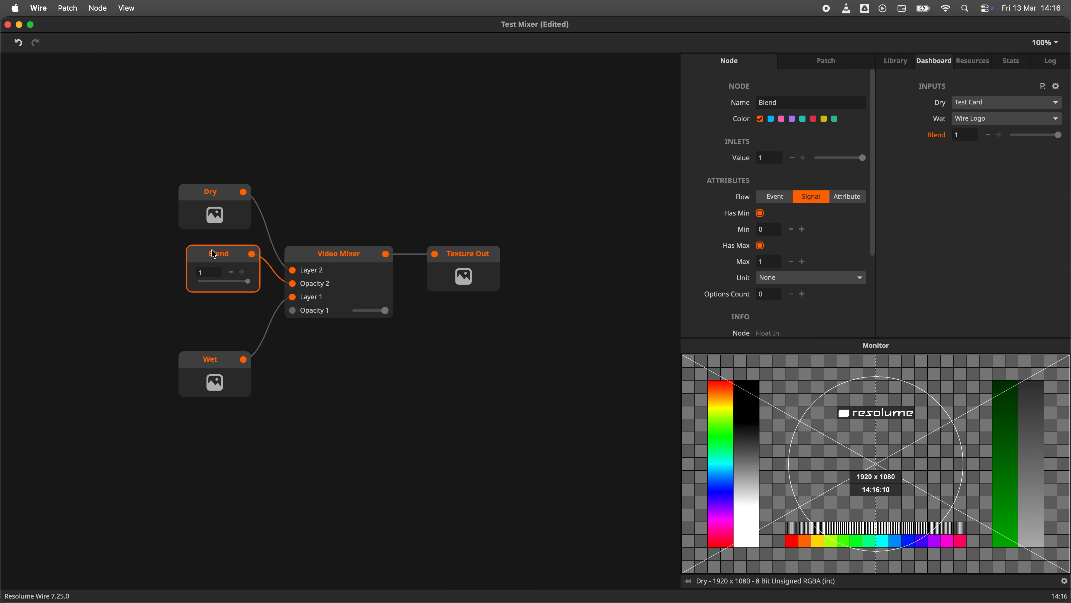
- Move Blend to the top of the dashboard inputs and save the patch
left_click_drag(936, 134, 936, 102)
left_click(581, 371)
key("super+s")
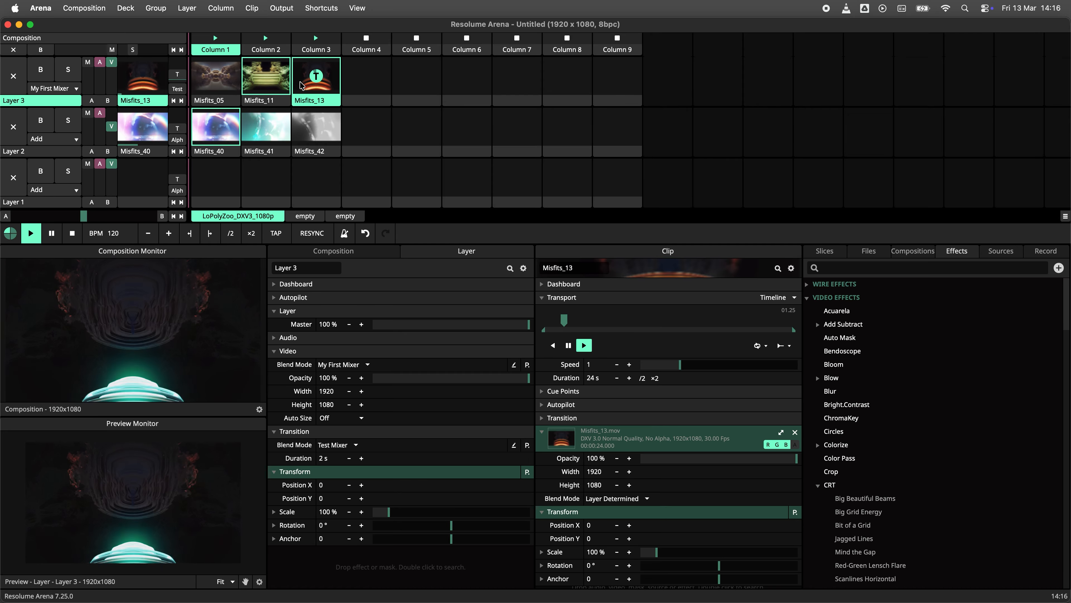
- In Arena, trigger Misfits_11 and set Layer 3's blend mode to Test Mixer
left_click(274, 85)
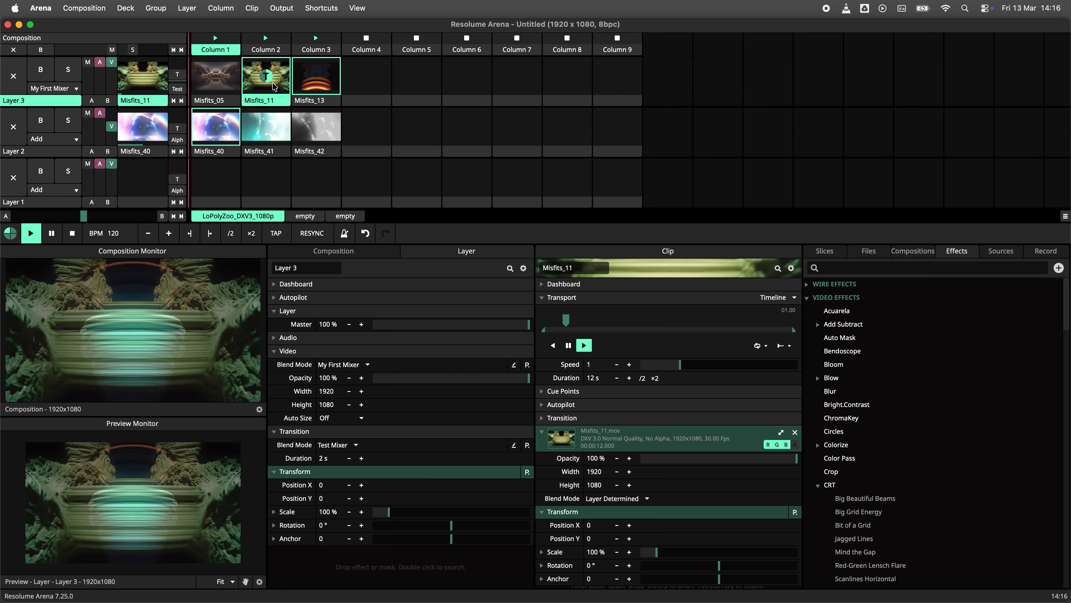
left_click(53, 88)
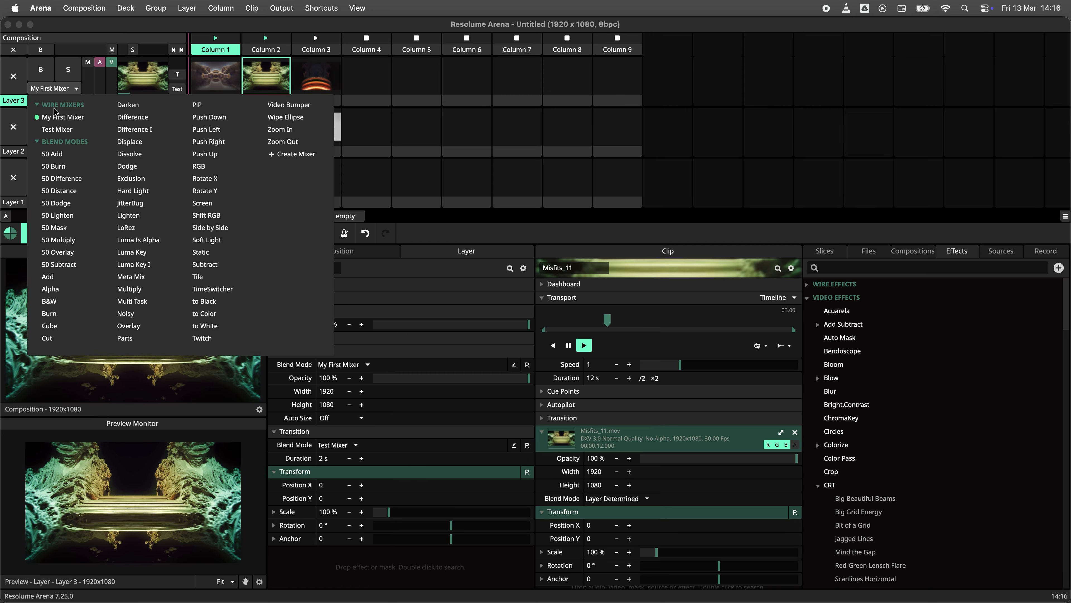
left_click(114, 72)
left_click_drag(111, 63, 111, 82)
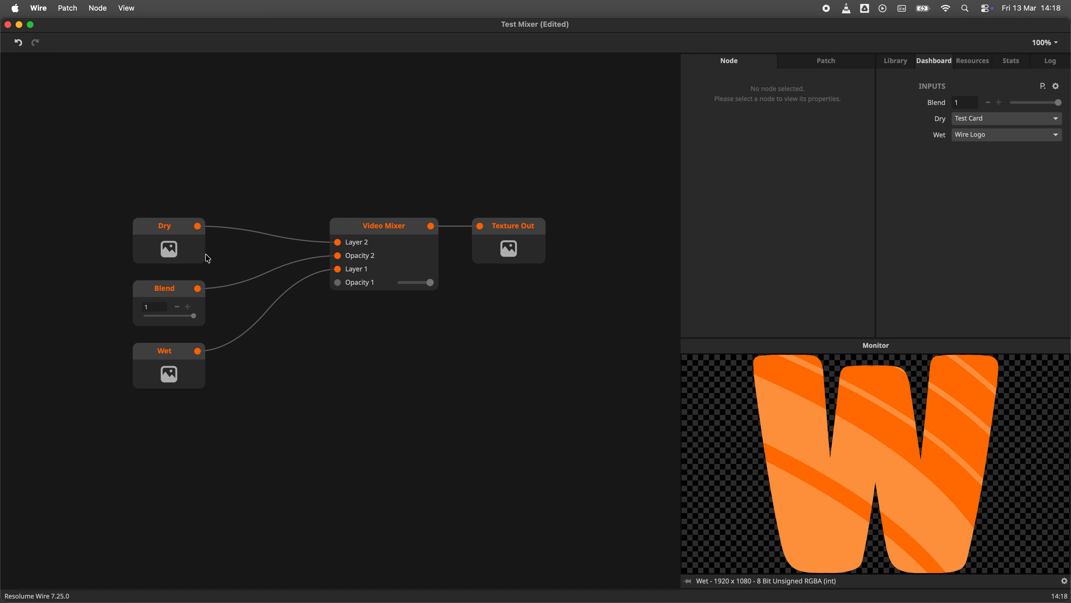
- In Wire, insert a Transform node between the Dry node and the Video Mixer's Layer 2 inlet
left_click_drag(208, 258, 151, 212)
double_click(219, 203)
type("tra")
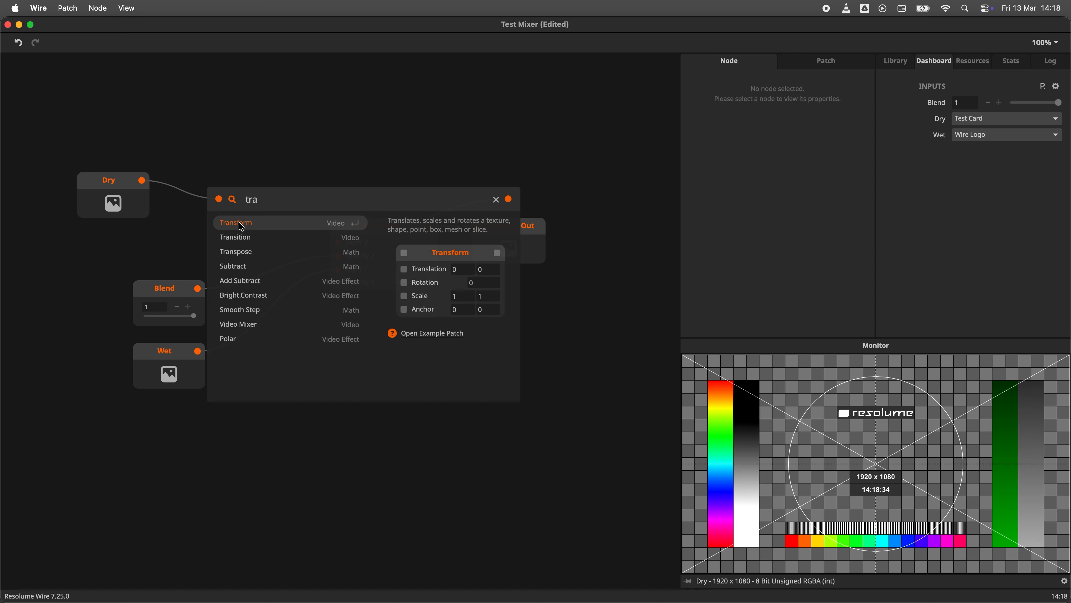
left_click(242, 226)
left_click_drag(242, 227, 201, 182)
- Connect the Blend node to the Transform's Rotation inlet and move the Blend node left
left_click_drag(198, 288, 201, 181)
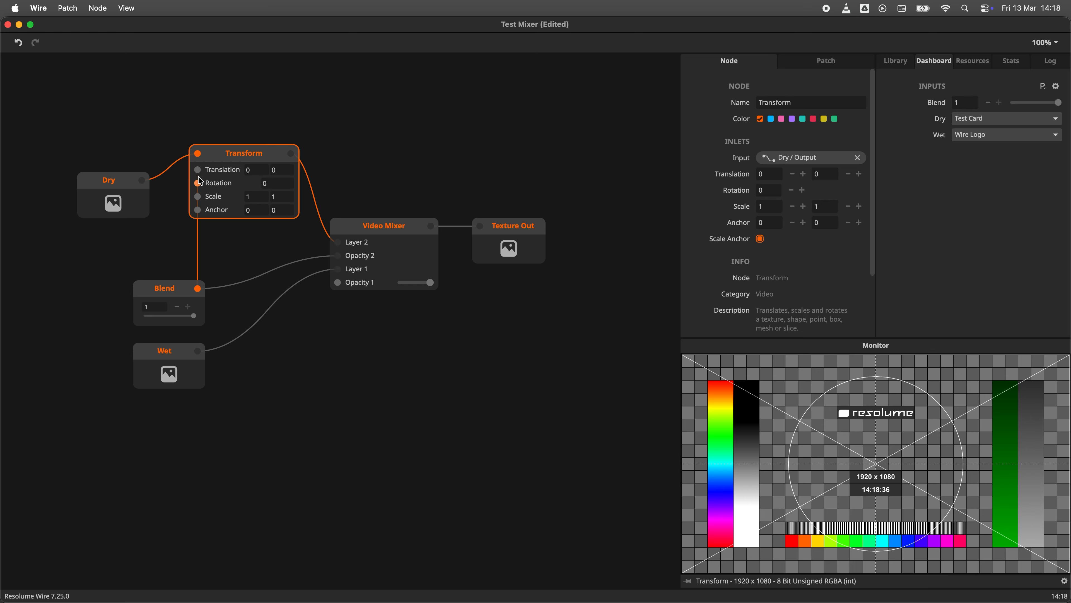
left_click(175, 275)
left_click_drag(169, 288, 121, 286)
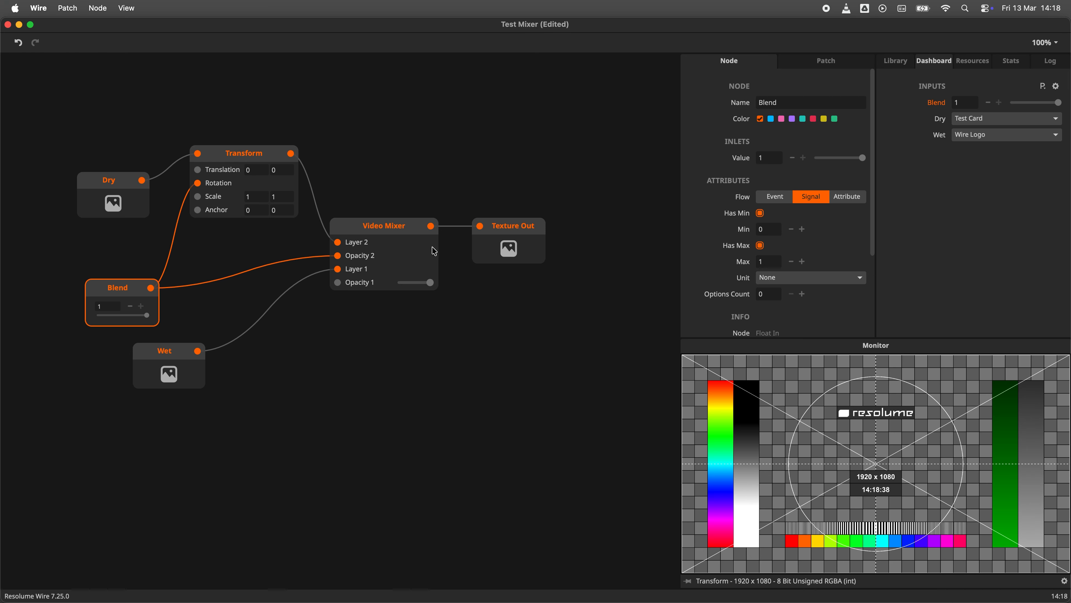
left_click(434, 251)
mouse_move(150, 320)
left_mouse_down()
mouse_move(79, 322)
mouse_move(154, 323)
left_mouse_up()
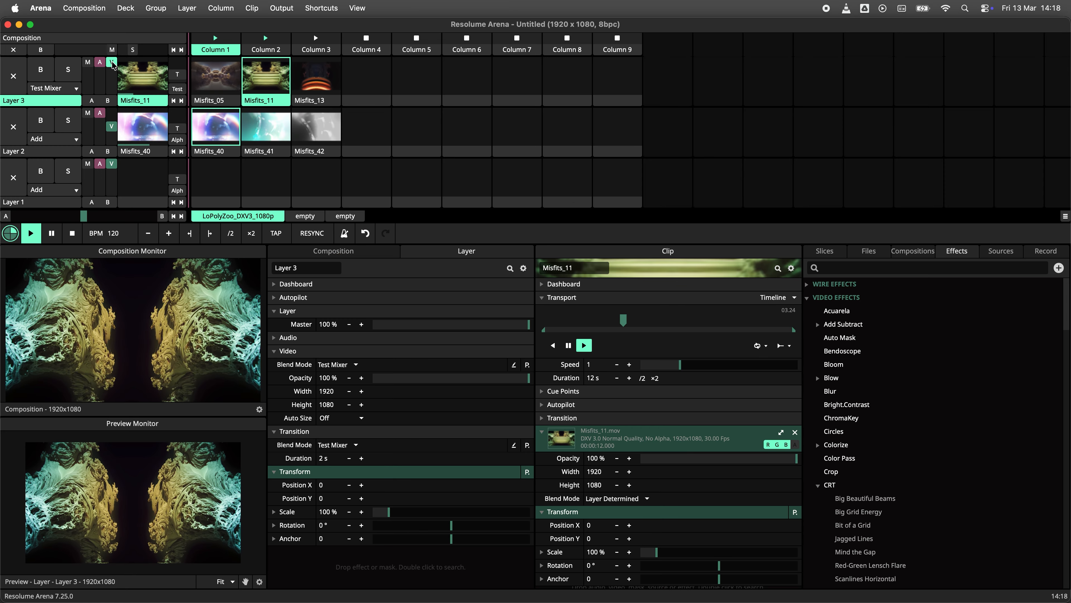
- Trigger Misfits_13 on Layer 3 to play the Test Mixer transition
mouse_move(112, 64)
left_mouse_down()
mouse_move(113, 89)
mouse_move(112, 63)
left_mouse_up()
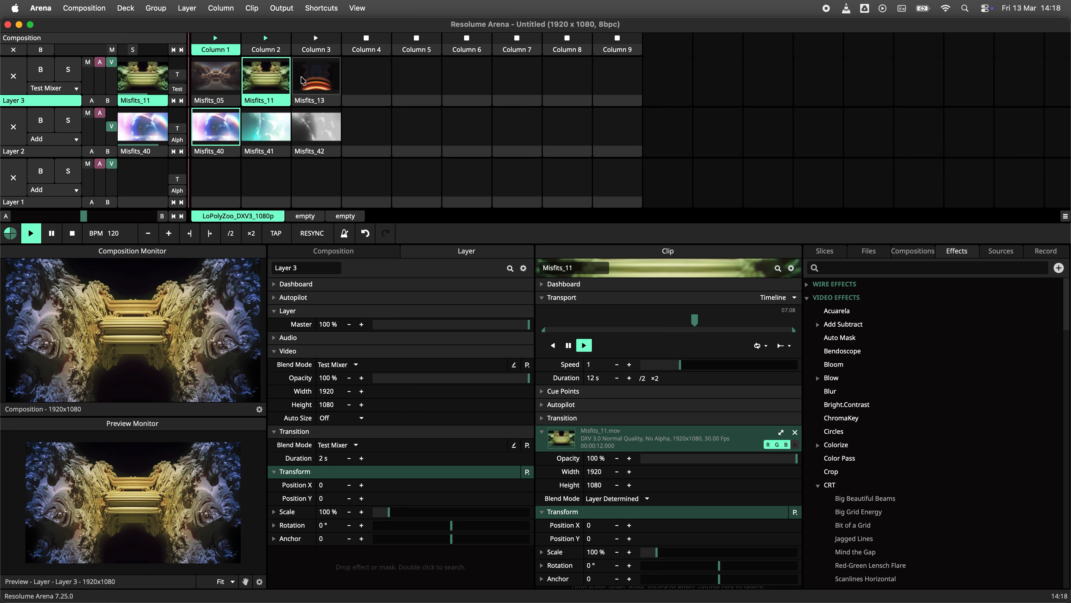
left_click(295, 84)
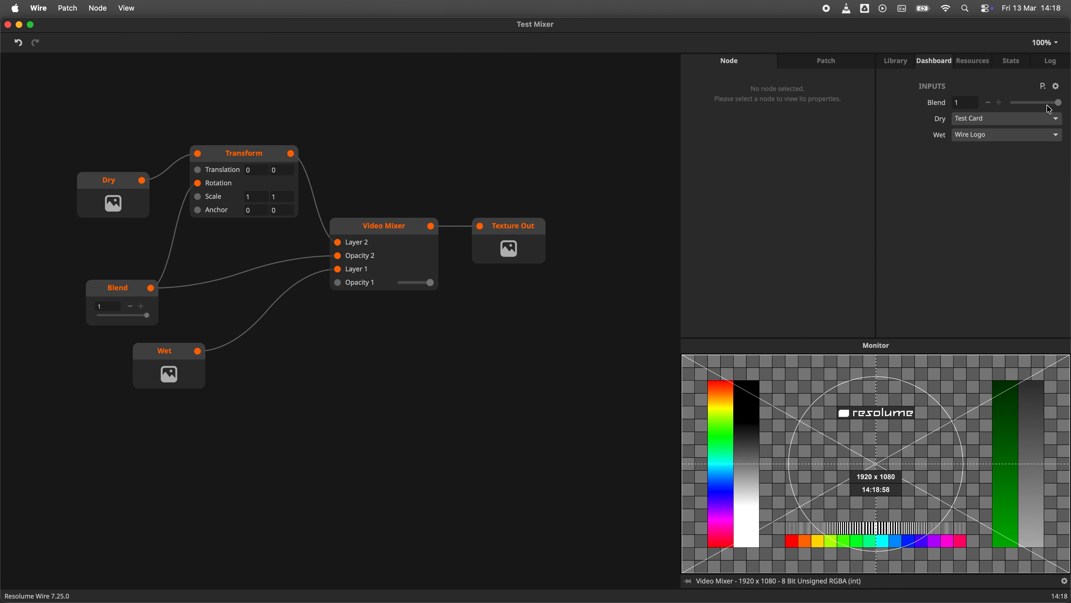
- In Wire, set the dashboard Blend input to 1 and select the Transform node
mouse_move(1050, 109)
left_mouse_down()
mouse_move(1014, 110)
mouse_move(1065, 111)
left_mouse_up()
left_click(222, 165)
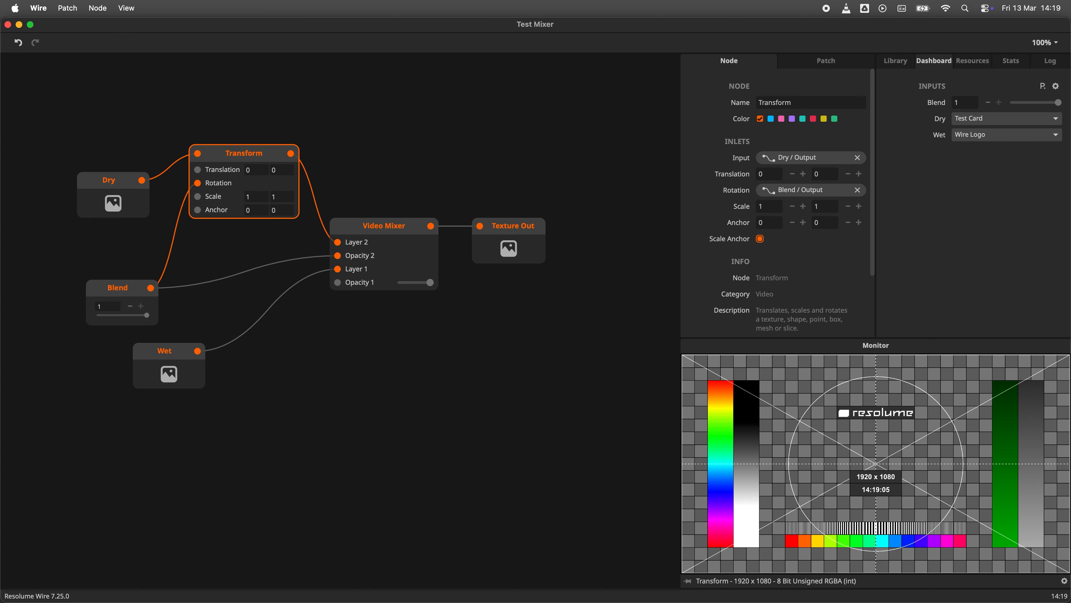
- In Arena, set Layer 3's blend mode to PiP and adjust its X and Y position, with Y about -0.63
key("super+Tab")
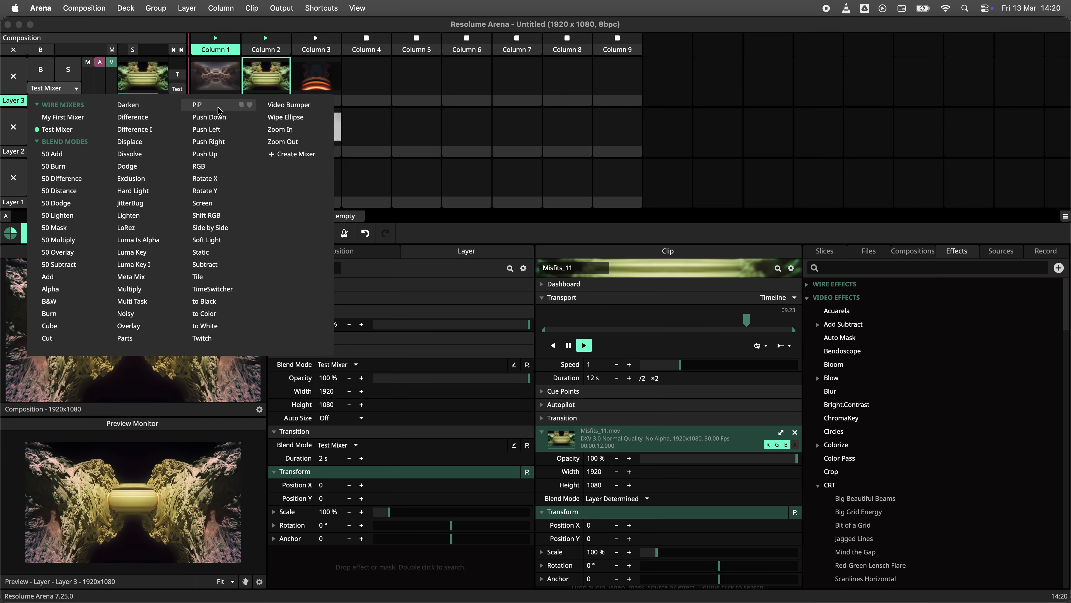
left_click(218, 107)
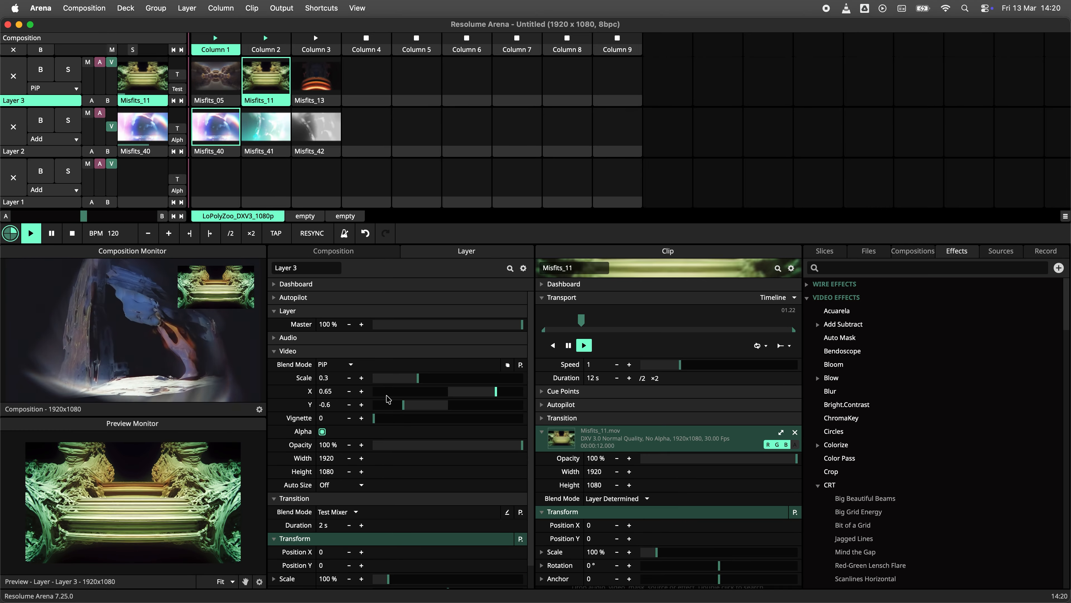
mouse_move(417, 380)
left_mouse_down()
mouse_move(447, 382)
mouse_move(417, 383)
left_mouse_up()
mouse_move(495, 391)
left_mouse_down()
mouse_move(388, 393)
mouse_move(499, 402)
left_mouse_up()
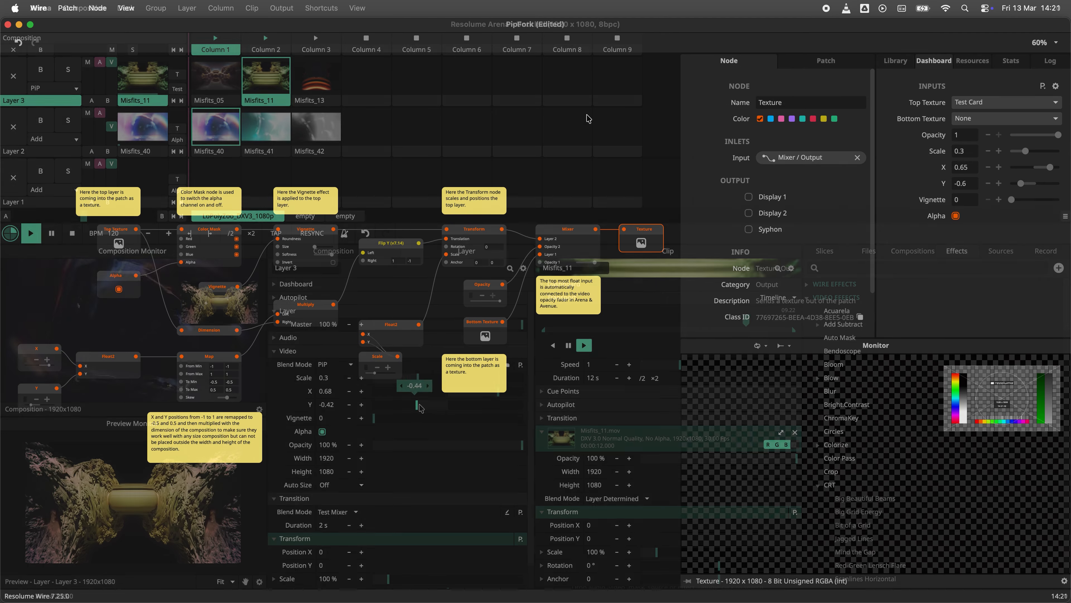
left_click_drag(403, 404, 403, 406)
left_click_drag(498, 391, 496, 391)
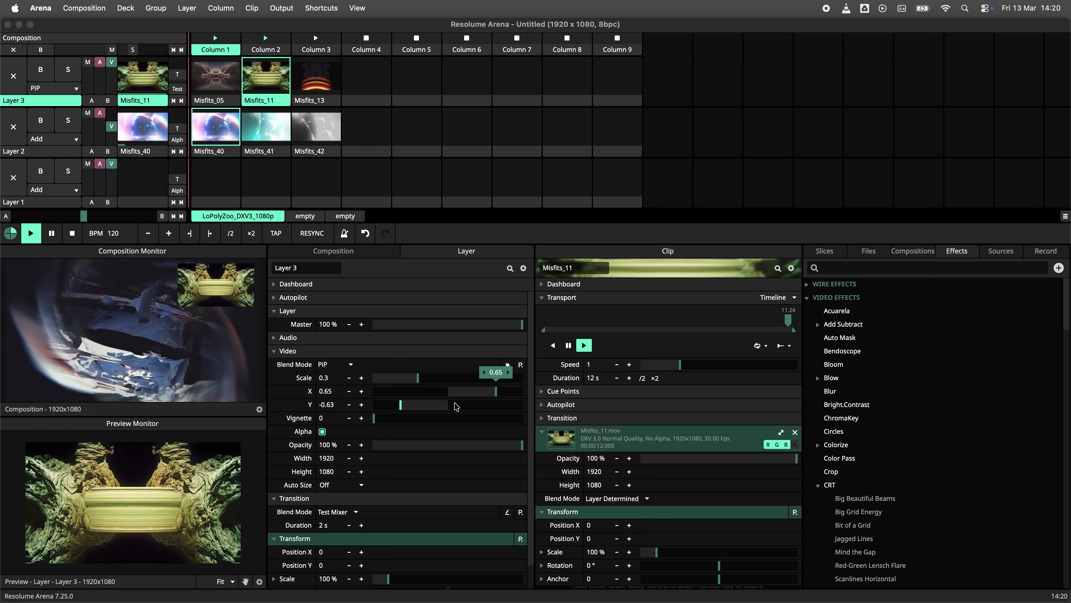
- Start a new Wire patch and add a Texture In node
left_click_drag(111, 62, 114, 98)
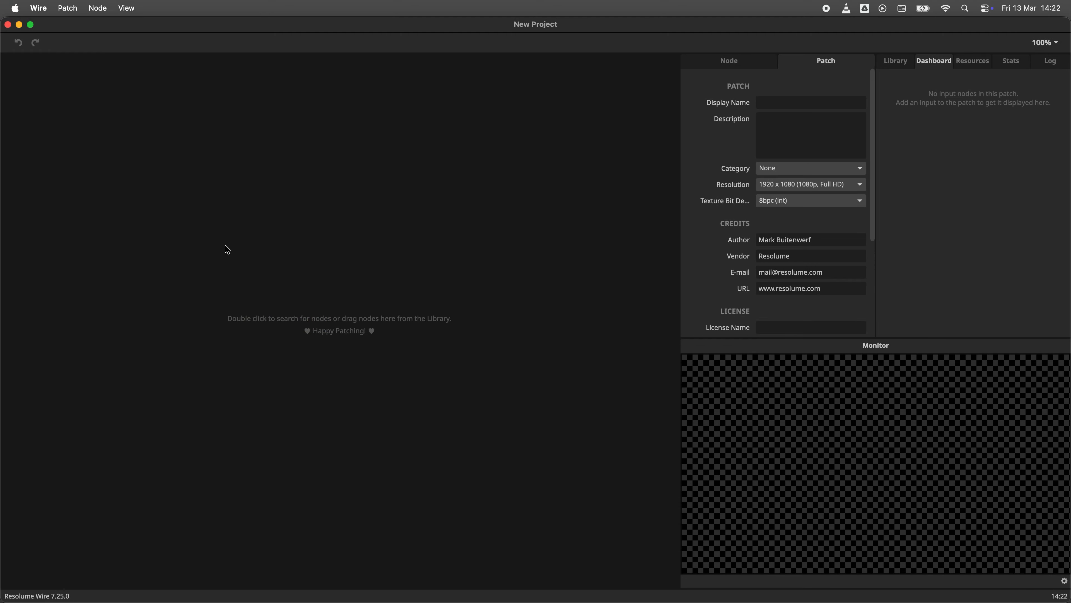
double_click(227, 249)
type("tex")
left_click(139, 147)
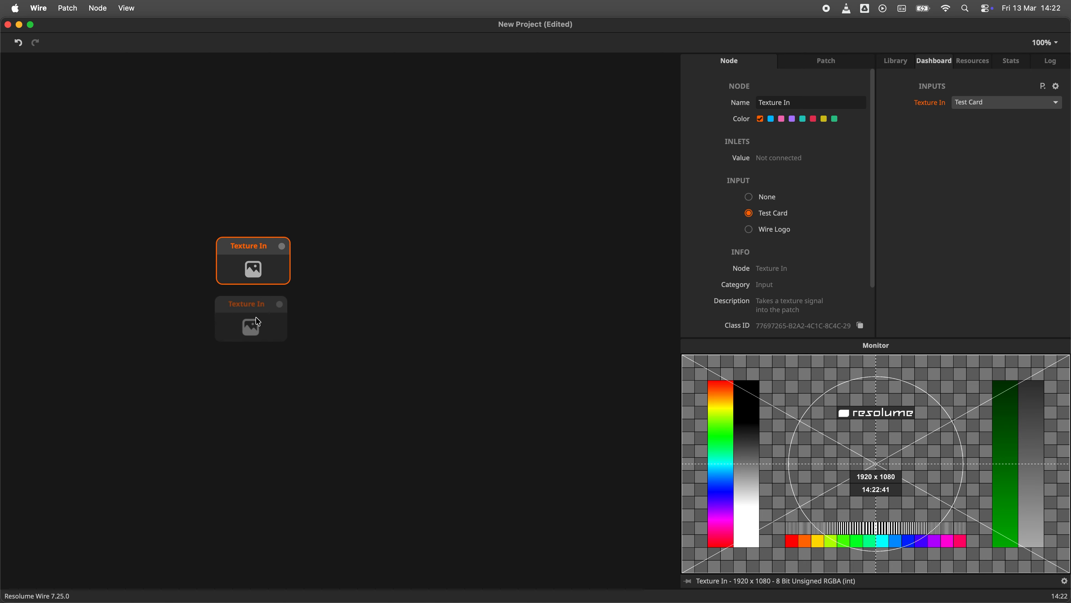
- Duplicate the Texture In node and rename the two nodes Dry and Wet
left_click_drag(256, 318, 256, 337)
double_click(258, 246)
type("Dry")
key("Return")
double_click(242, 323)
type("Wet")
- Add a Float In node named Blend and position it below the Wet node
double_click(247, 418)
type("f")
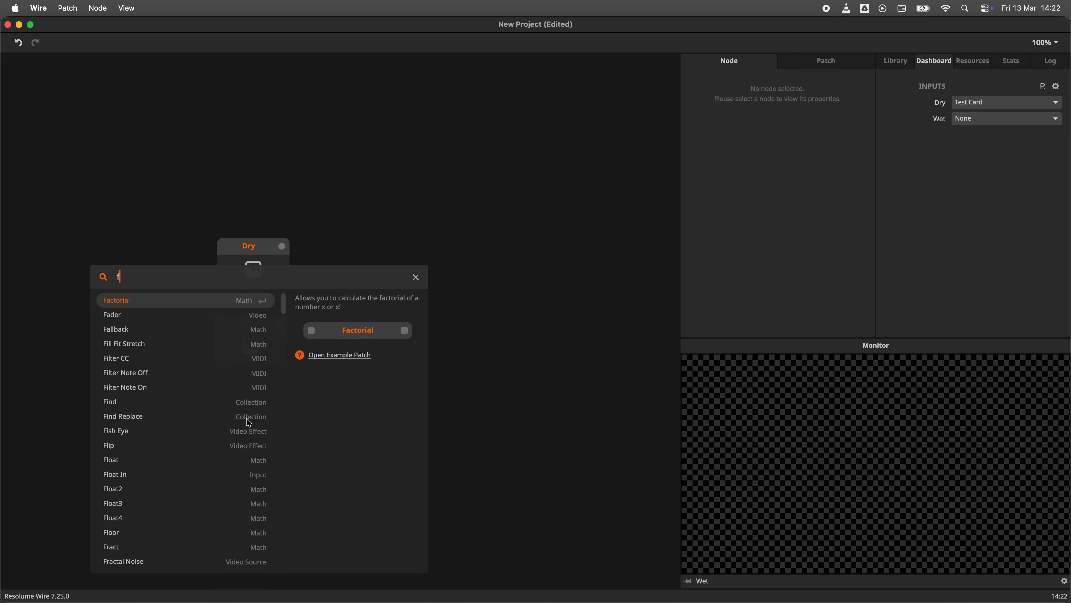
type("loat in")
key("Return")
double_click(246, 418)
type("B")
key("Return")
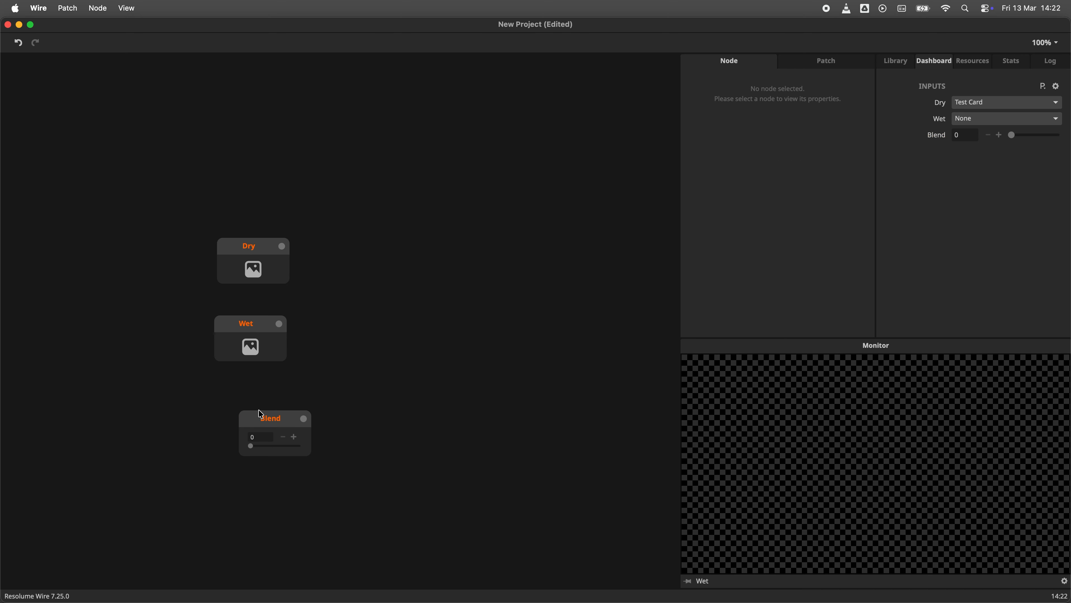
left_click_drag(255, 413, 230, 398)
- Add a Video Mixer node and a Texture Out node to the right of the input nodes
double_click(418, 318)
type("vi")
left_click(309, 228)
left_click_drag(438, 320, 378, 256)
left_click(541, 277)
double_click(542, 276)
type("tex")
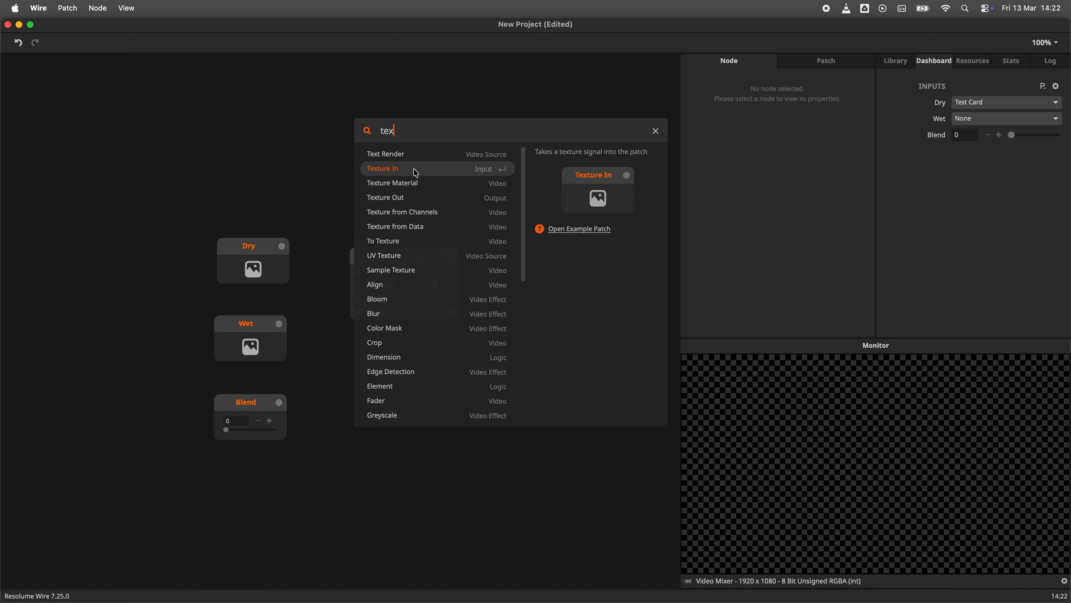
key("Down")
key("Down")
key("Return")
- Set the patch's display name to Fractal Noise Mixer, choose a category and save the patch
left_click(810, 63)
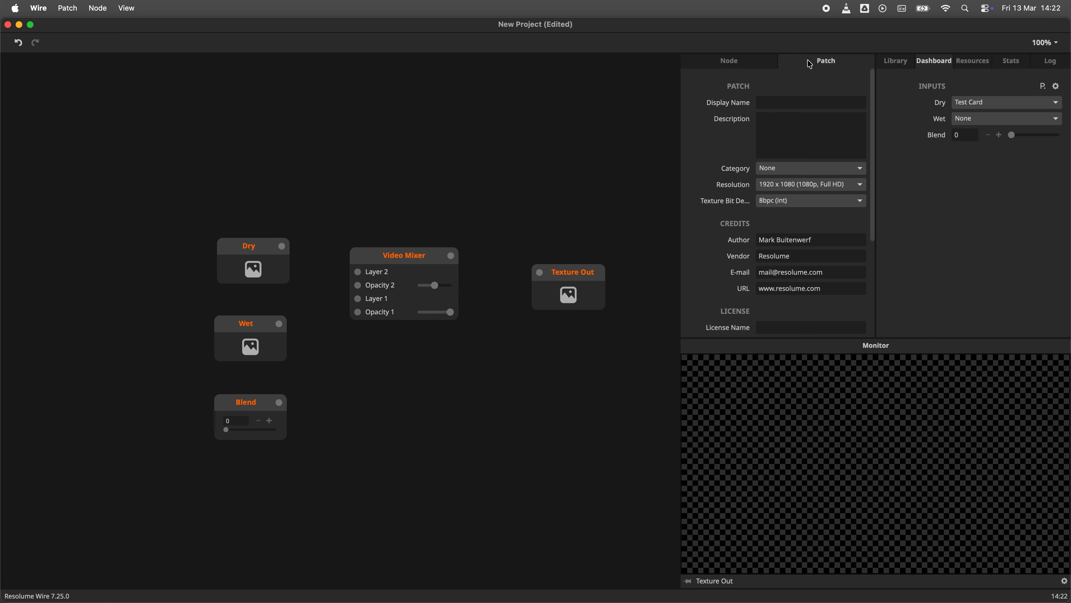
left_click(771, 101)
type("Fractal Noise Mixer")
left_click(773, 168)
left_click(776, 211)
key("super+s")
- Inspect the two Mask nodes in the My First Mixer patch and their settings
left_click(627, 336)
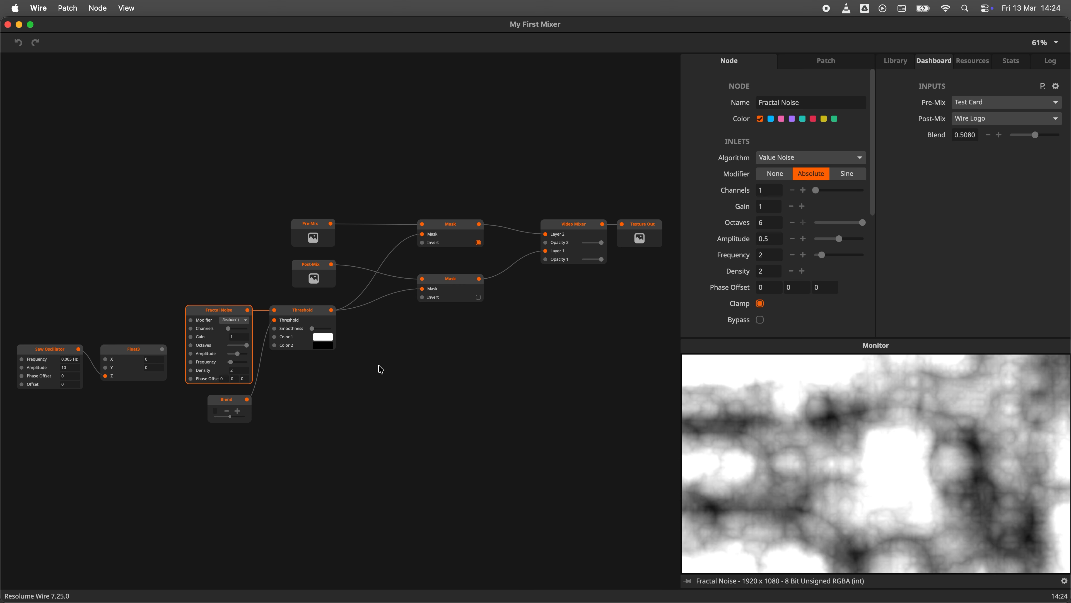
left_click(448, 287)
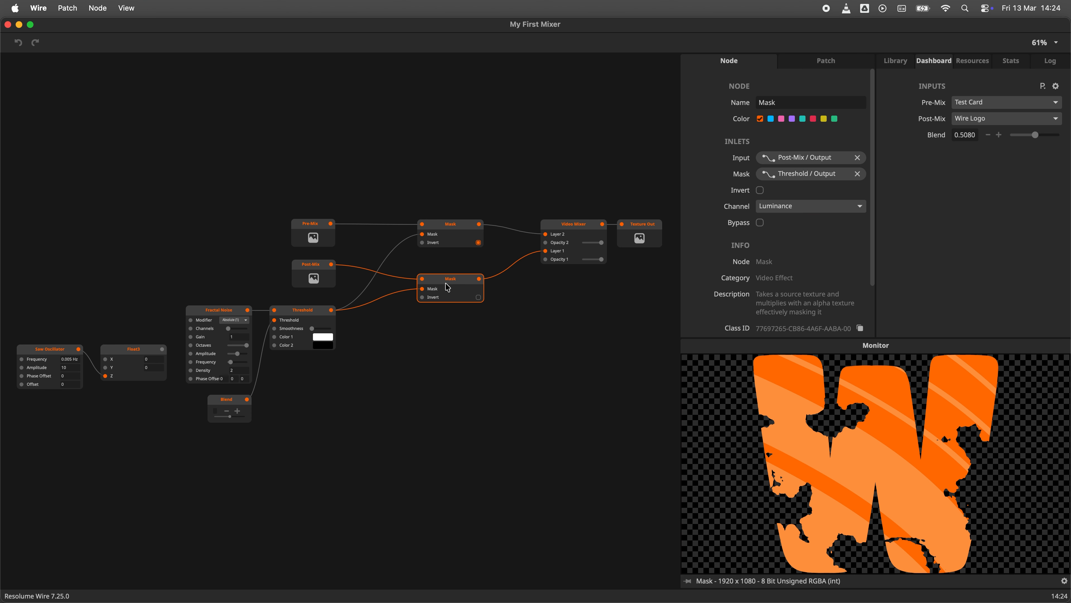
left_click(445, 237)
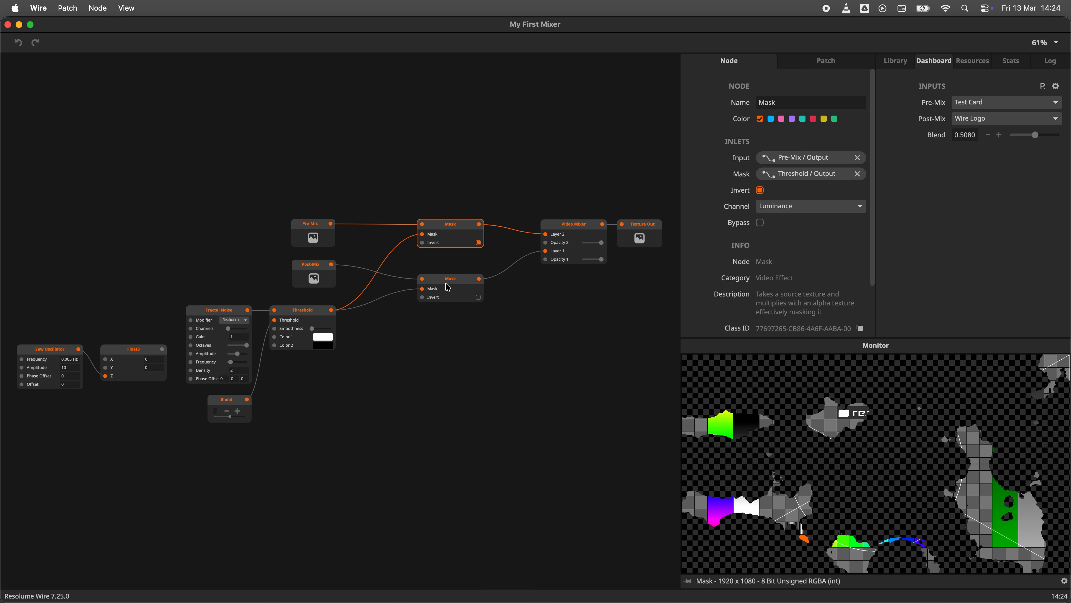